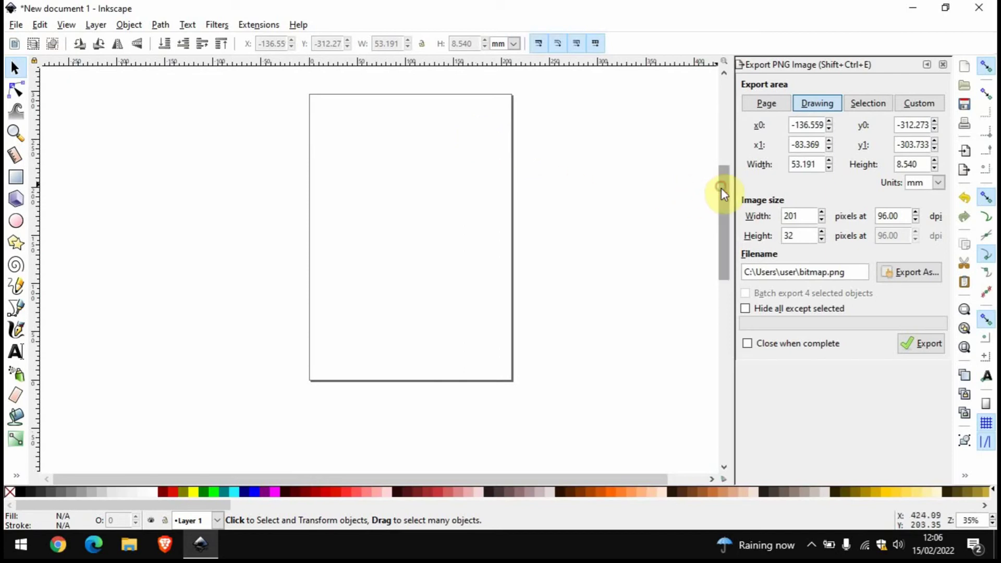
# Scroll the view down so blank canvas away from the page is shown
pyautogui.moveTo(722, 188); pyautogui.dragTo(739, 326)
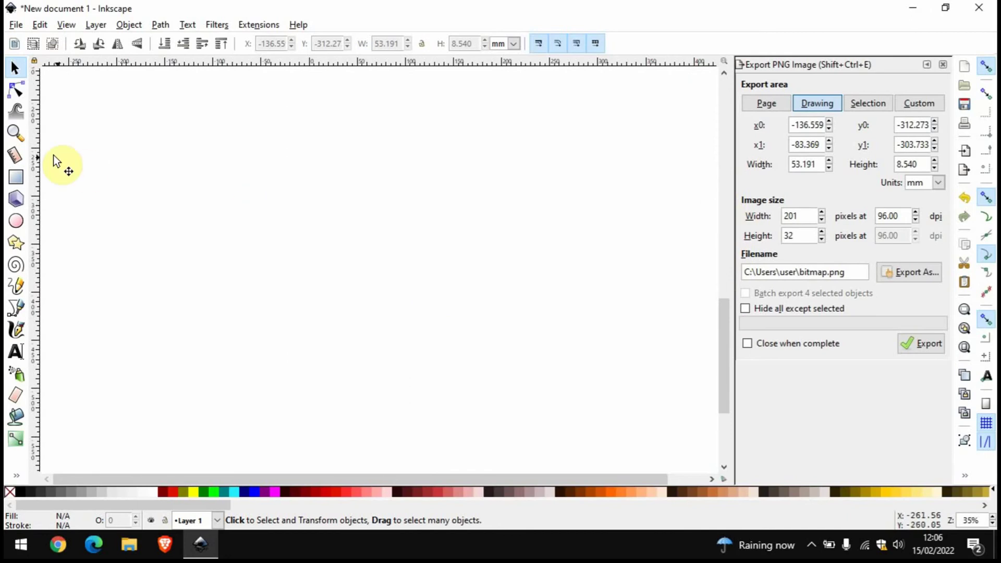
# Draw a yellow five-pointed star near the canvas top-left with the Star tool and nudge it slightly lower
pyautogui.click(16, 179)
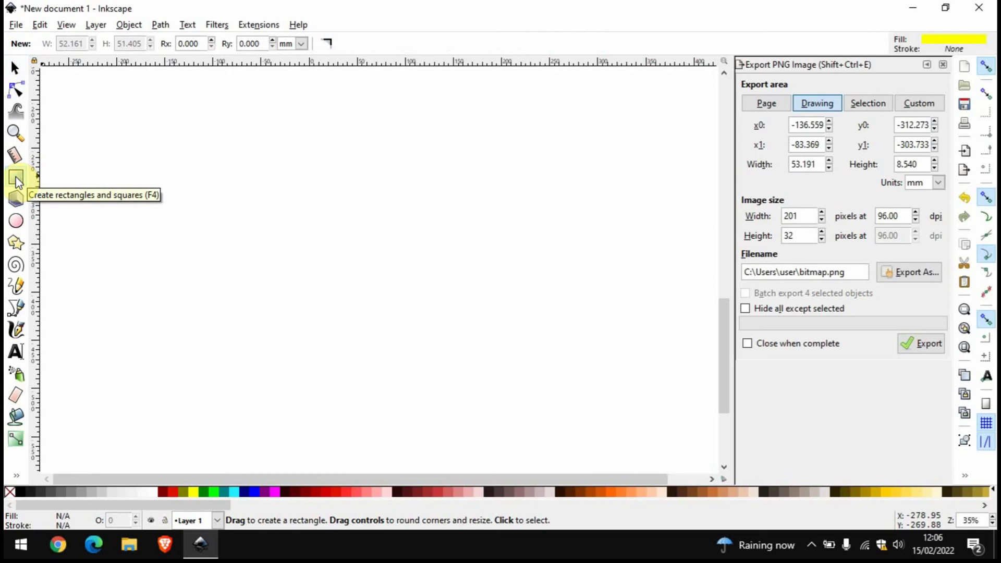
pyautogui.click(15, 223)
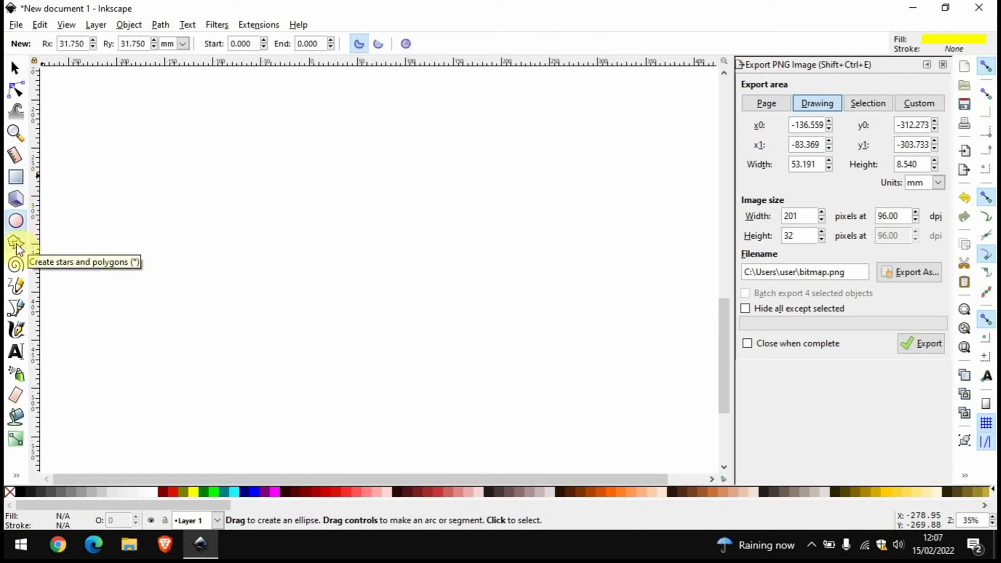
pyautogui.click(17, 244)
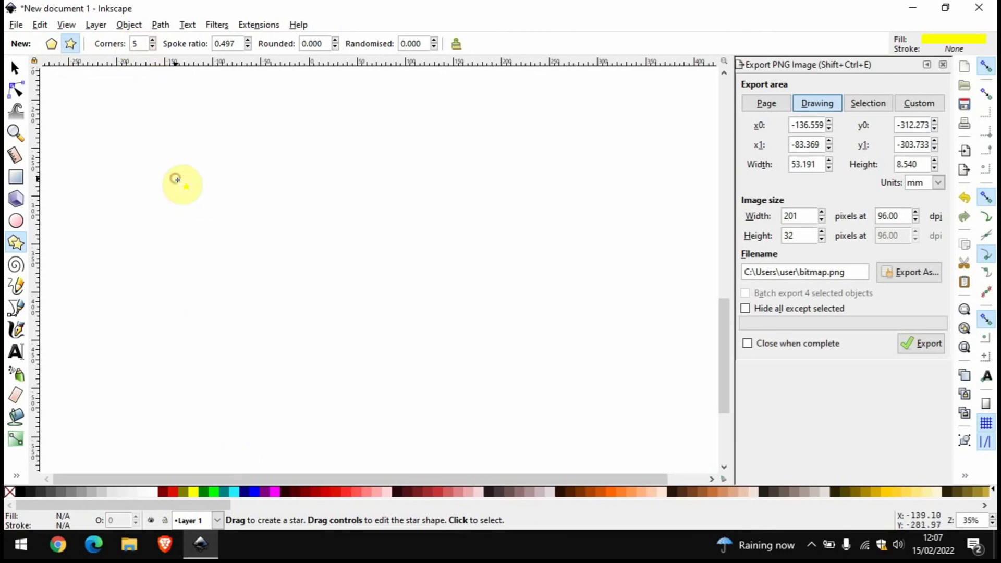
pyautogui.moveTo(176, 179); pyautogui.dragTo(239, 264)
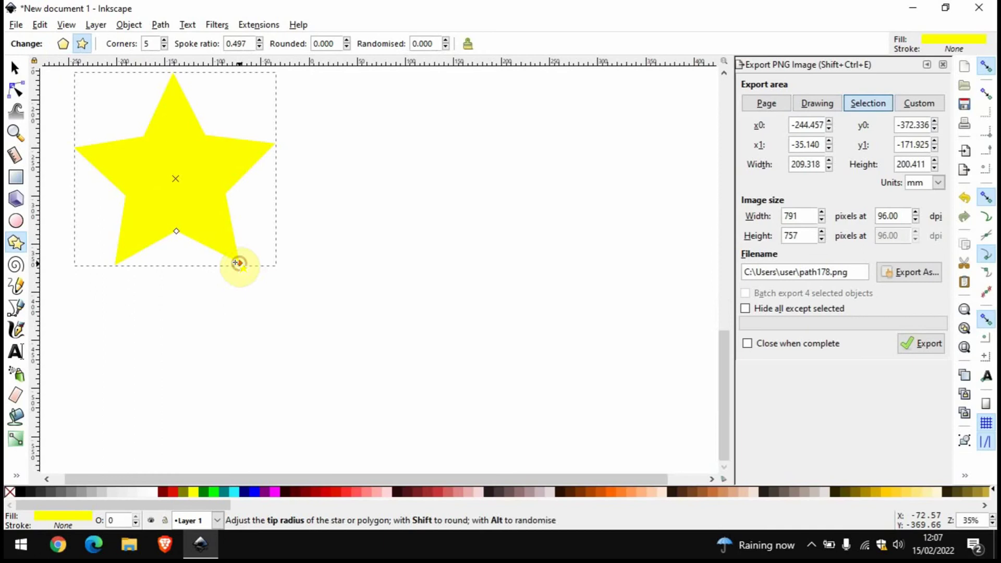
pyautogui.click(15, 68)
pyautogui.moveTo(185, 161); pyautogui.dragTo(200, 215)
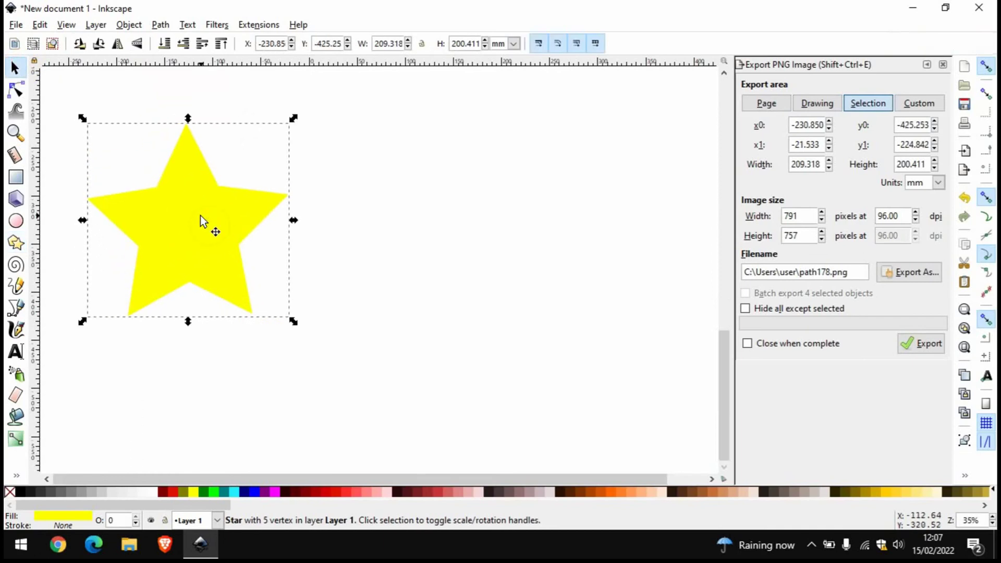
# Convert the star with Object to Path and go to Extensions > Visualise Path
pyautogui.click(160, 26)
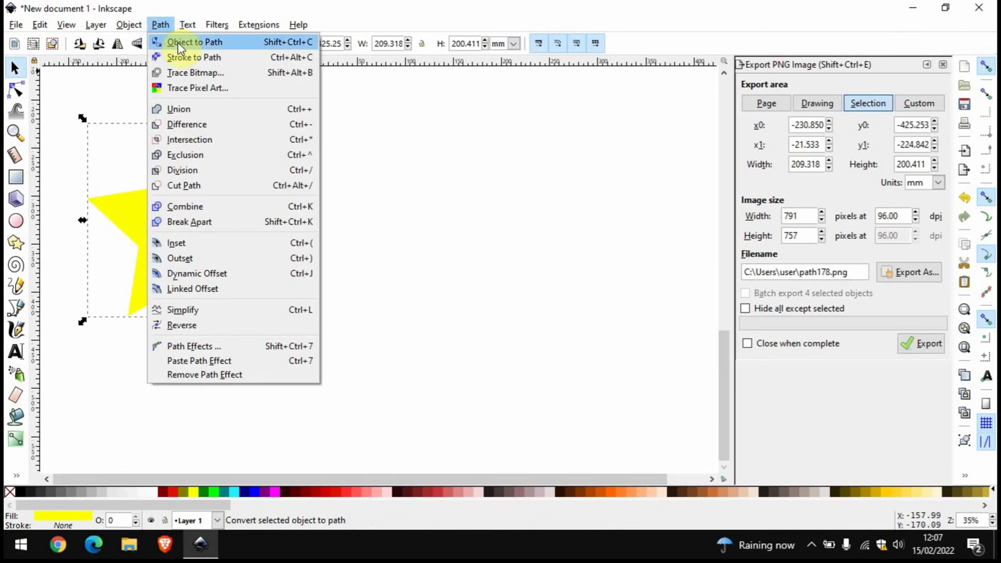
pyautogui.click(180, 41)
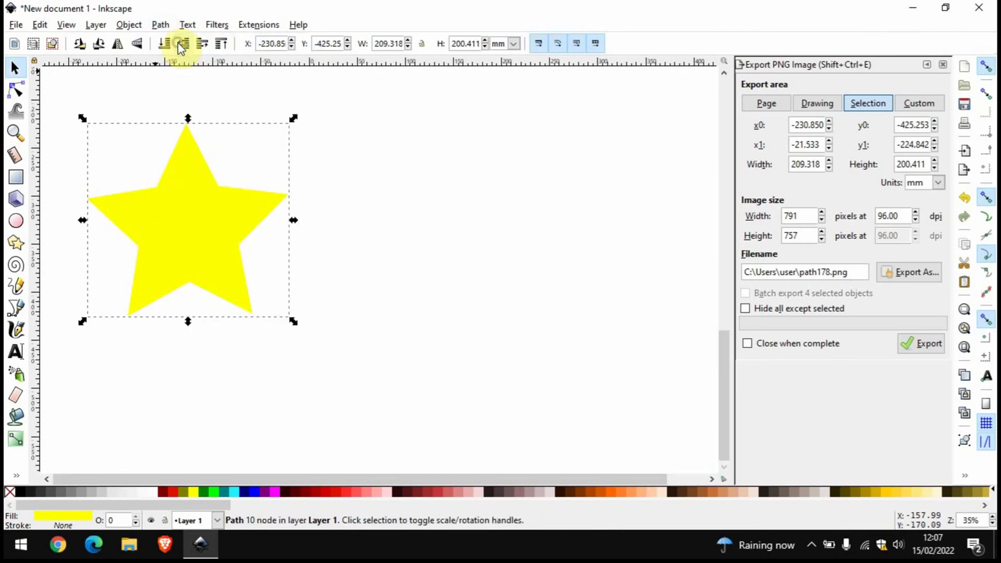
pyautogui.click(260, 25)
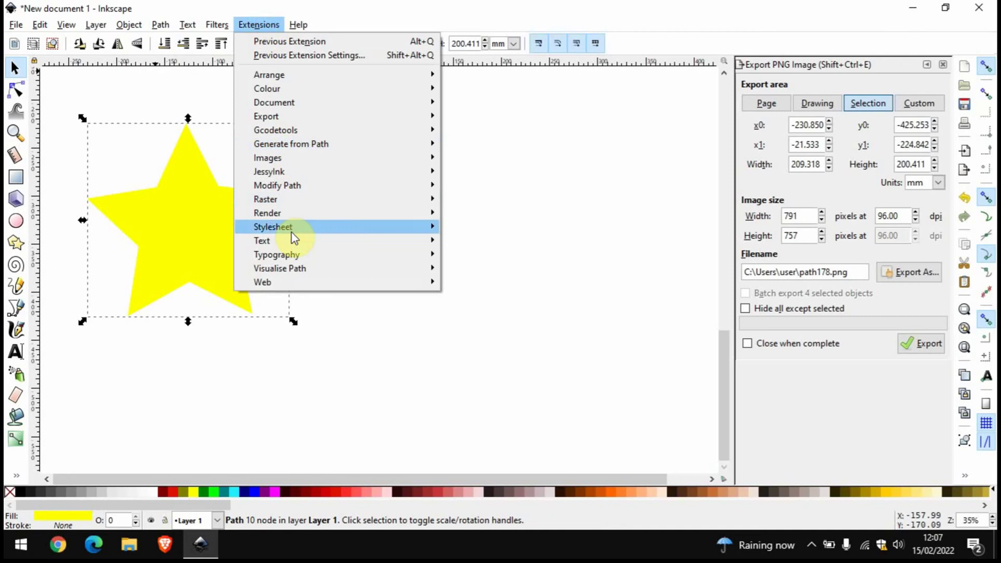
pyautogui.moveTo(302, 274)
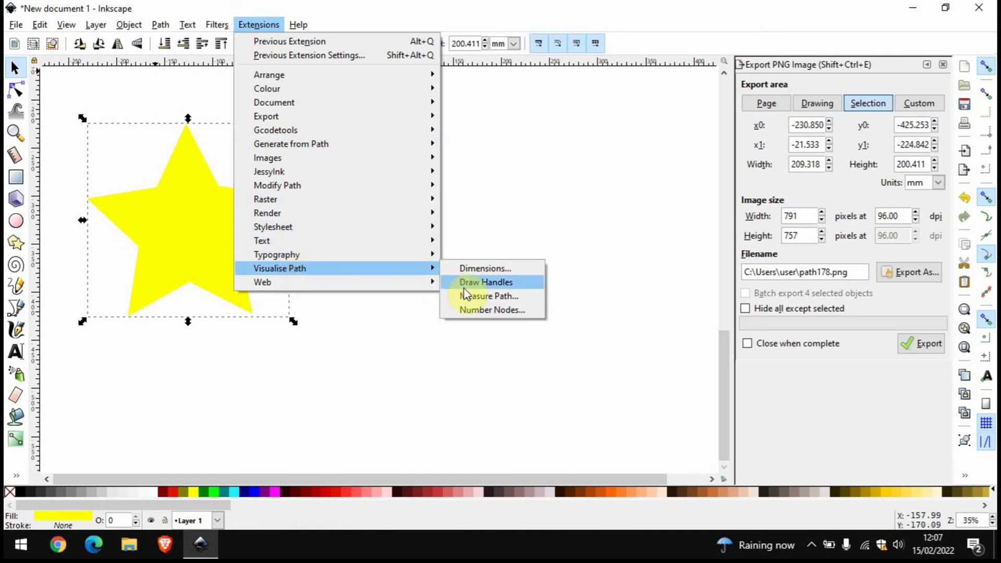
# Run Measure Path with type Area and unit cm, stamping 176.83 cm² on the star
pyautogui.click(495, 300)
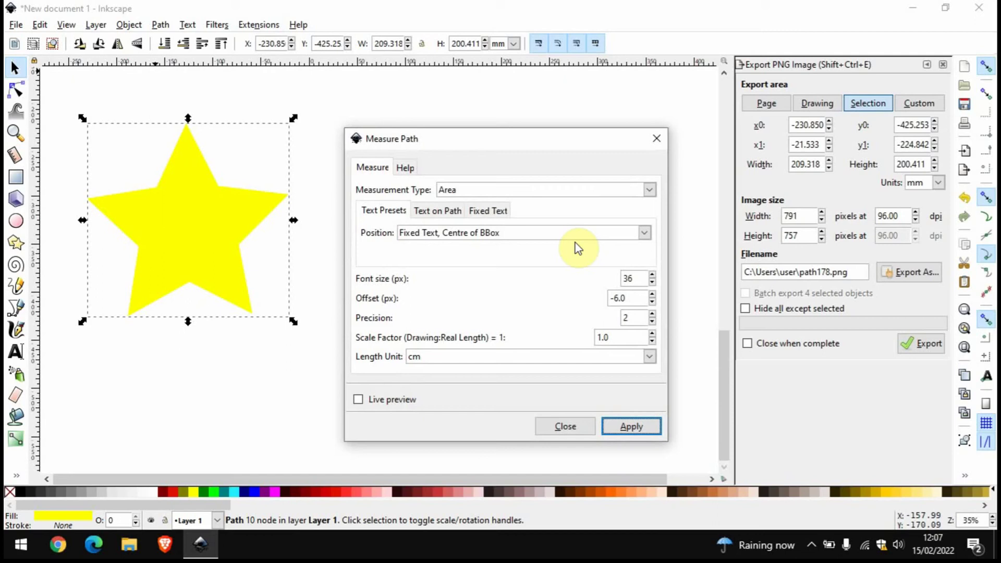
pyautogui.click(524, 192)
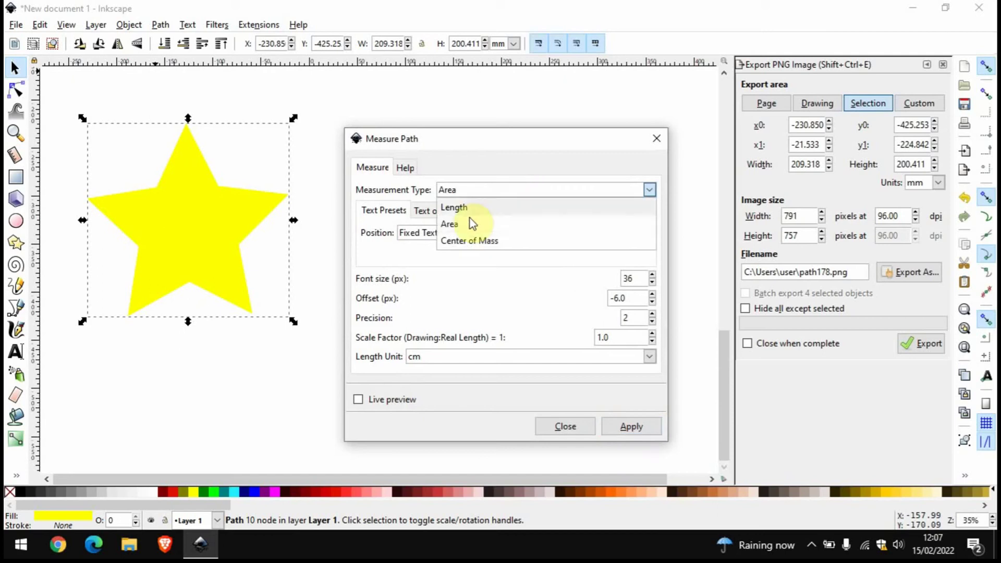
pyautogui.click(454, 225)
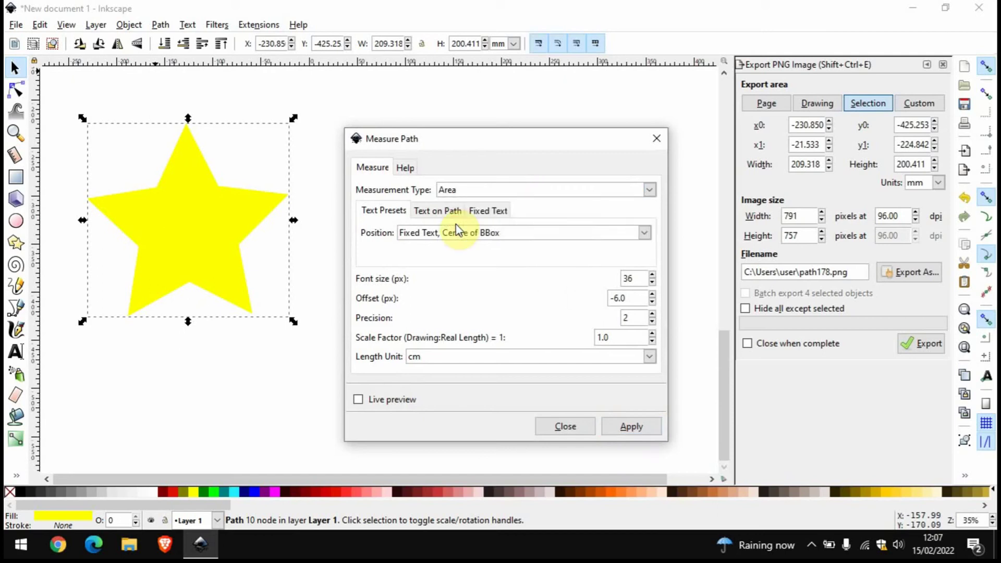
pyautogui.click(444, 358)
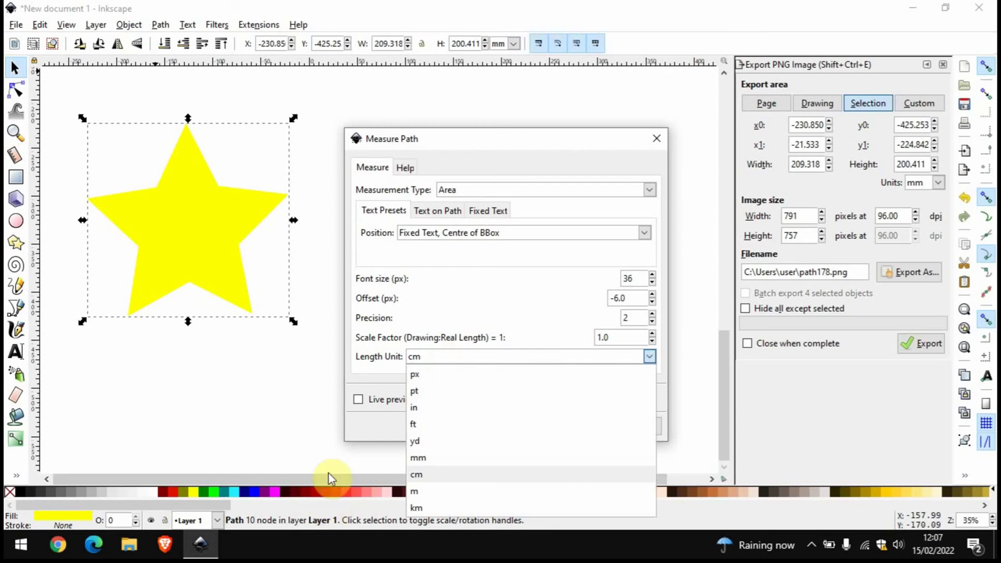
pyautogui.click(431, 359)
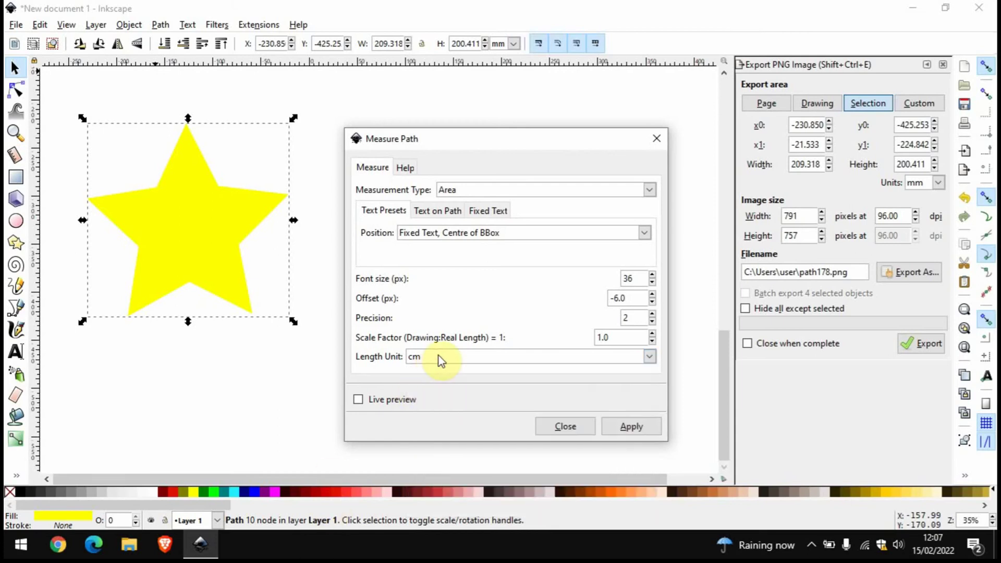
pyautogui.click(637, 427)
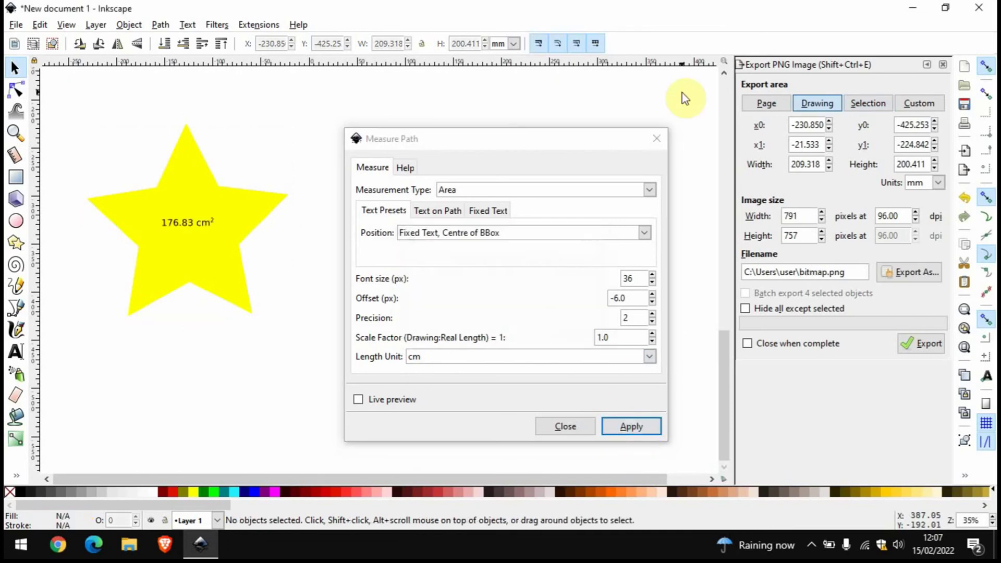
# Close Measure Path and drag the 176.83 cm² label to just below the star
pyautogui.click(657, 138)
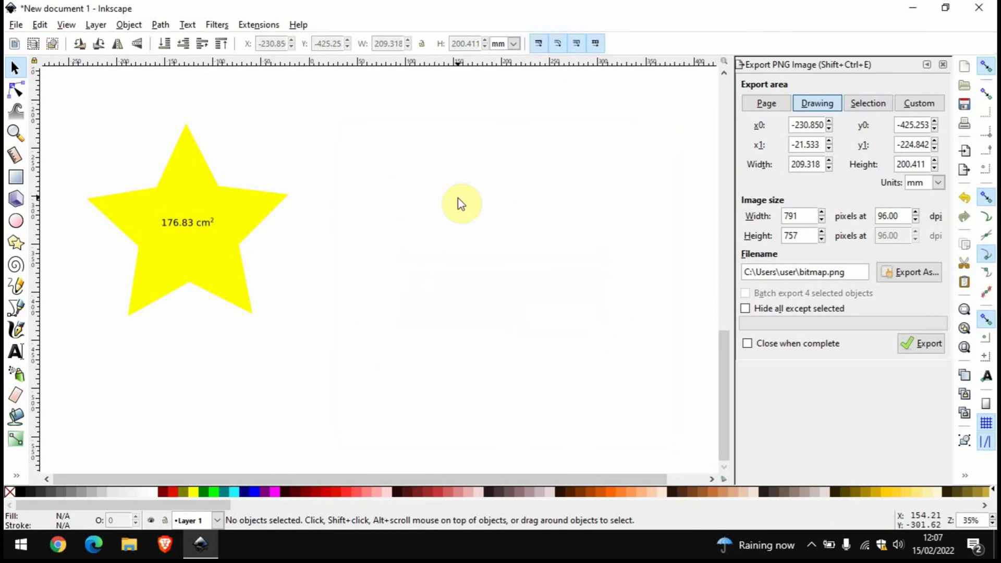
pyautogui.click(186, 224)
pyautogui.moveTo(186, 223); pyautogui.dragTo(194, 313)
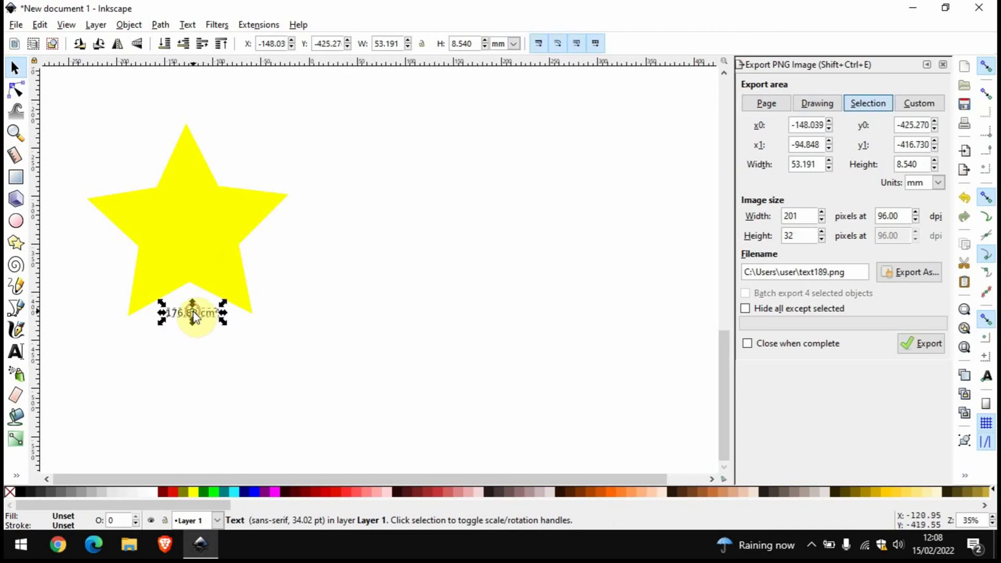
pyautogui.click(234, 351)
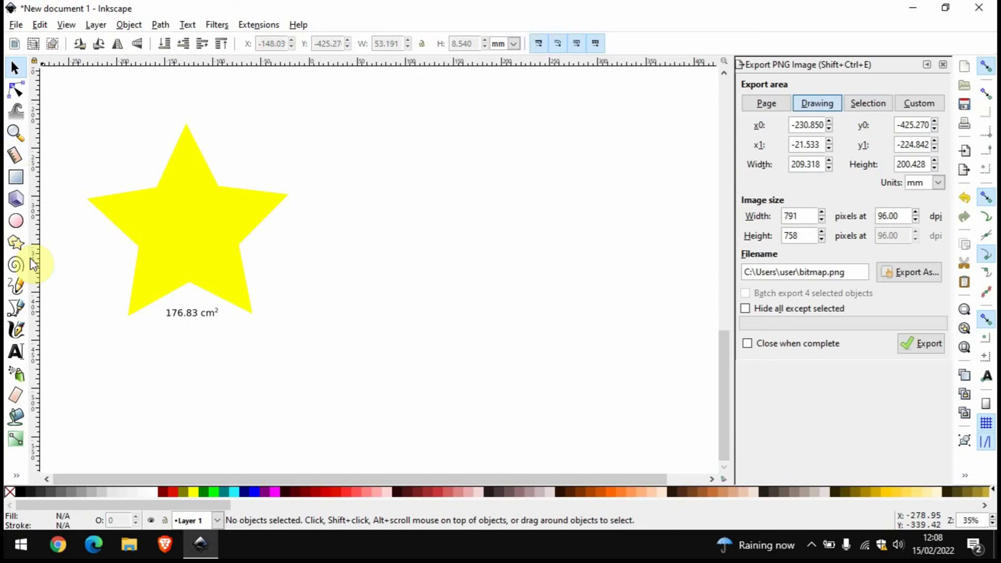
# Draw a closed seven-corner irregular outline right of the star with the Bezier tool, then select it
pyautogui.click(16, 310)
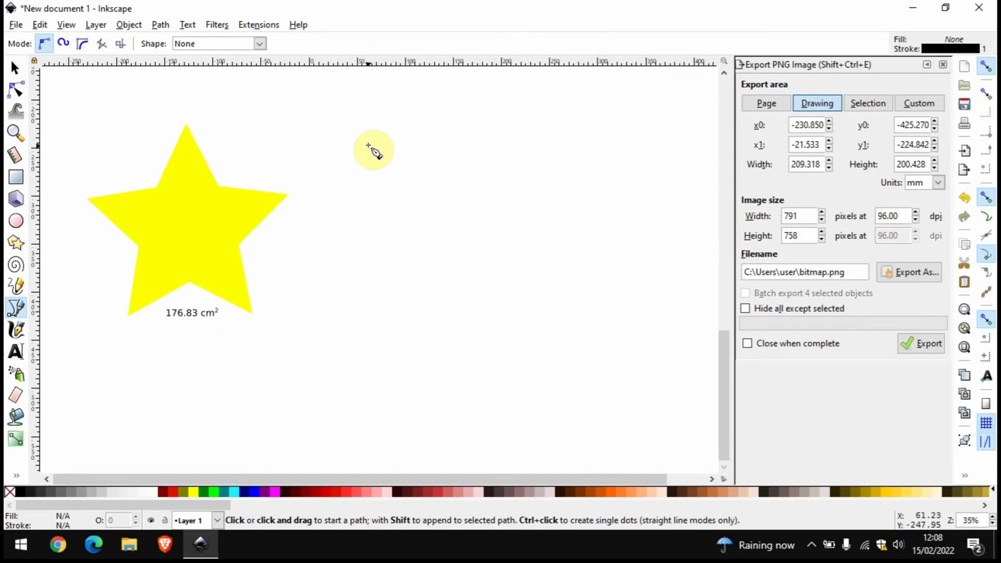
pyautogui.click(375, 142)
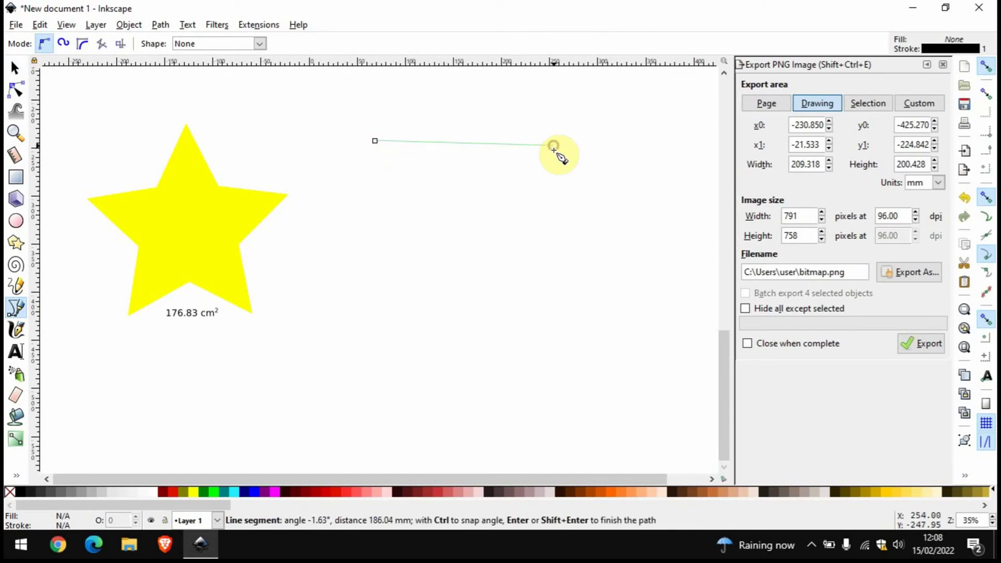
pyautogui.click(554, 146)
pyautogui.click(572, 274)
pyautogui.click(477, 316)
pyautogui.click(451, 218)
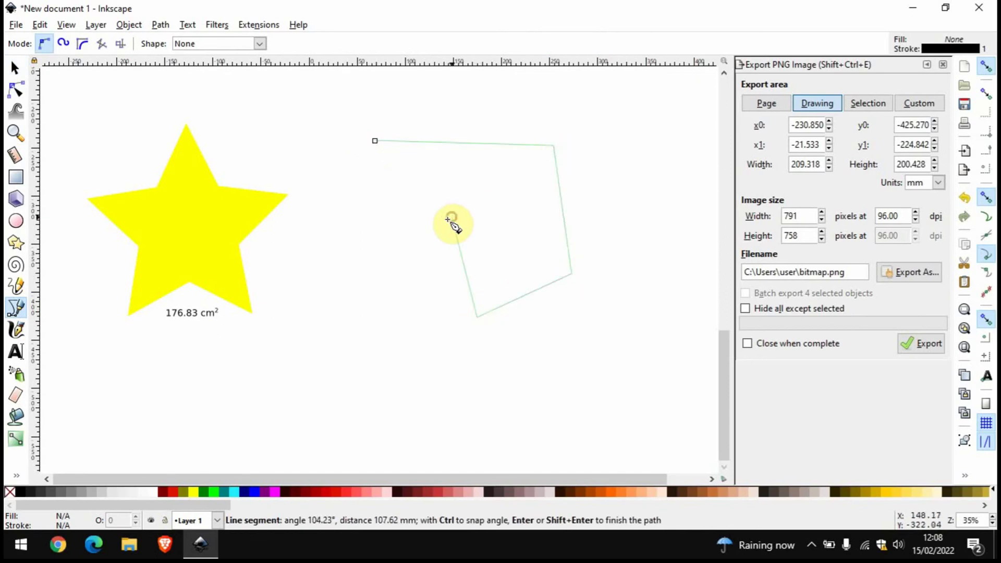
pyautogui.click(360, 278)
pyautogui.click(336, 96)
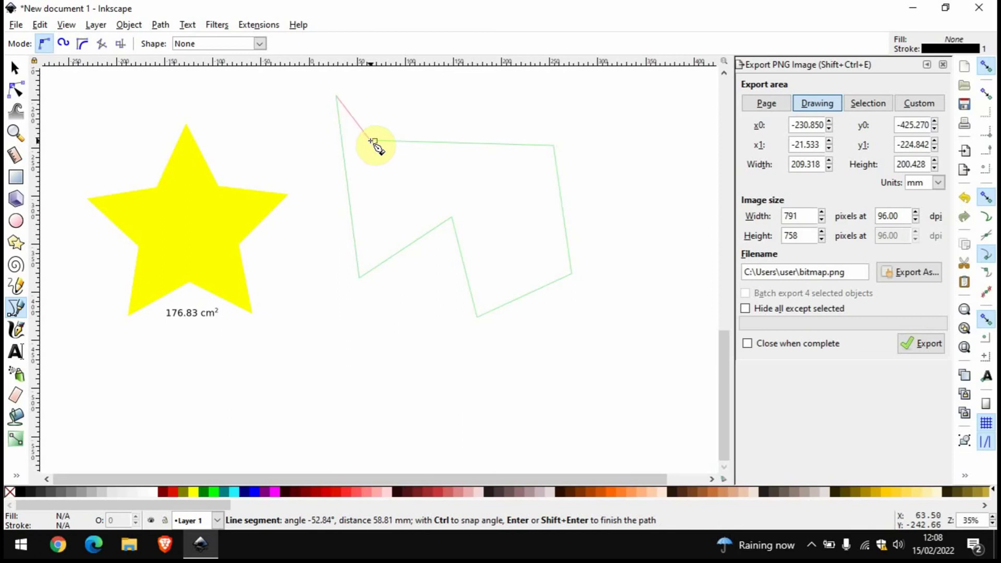
pyautogui.click(375, 141)
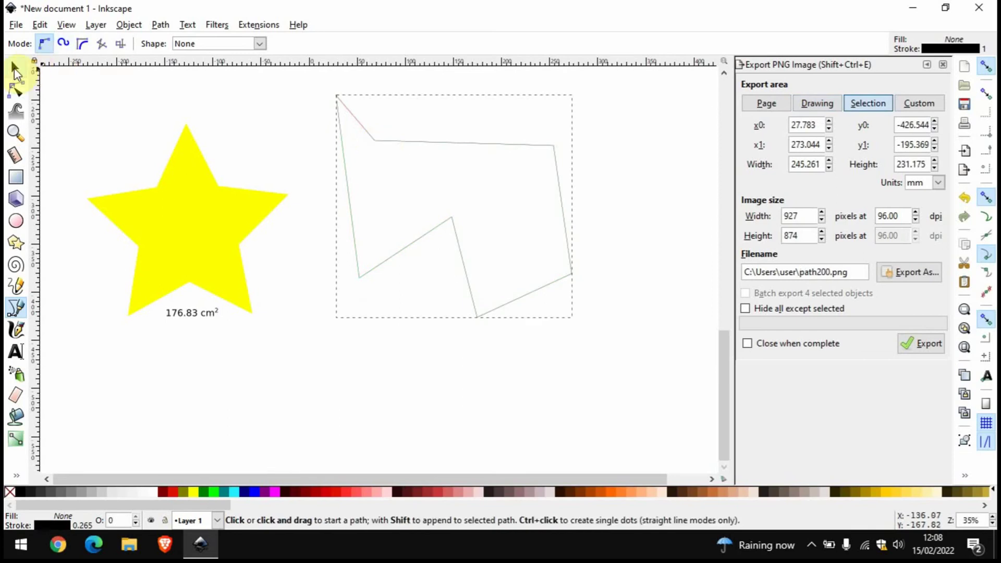
pyautogui.click(15, 68)
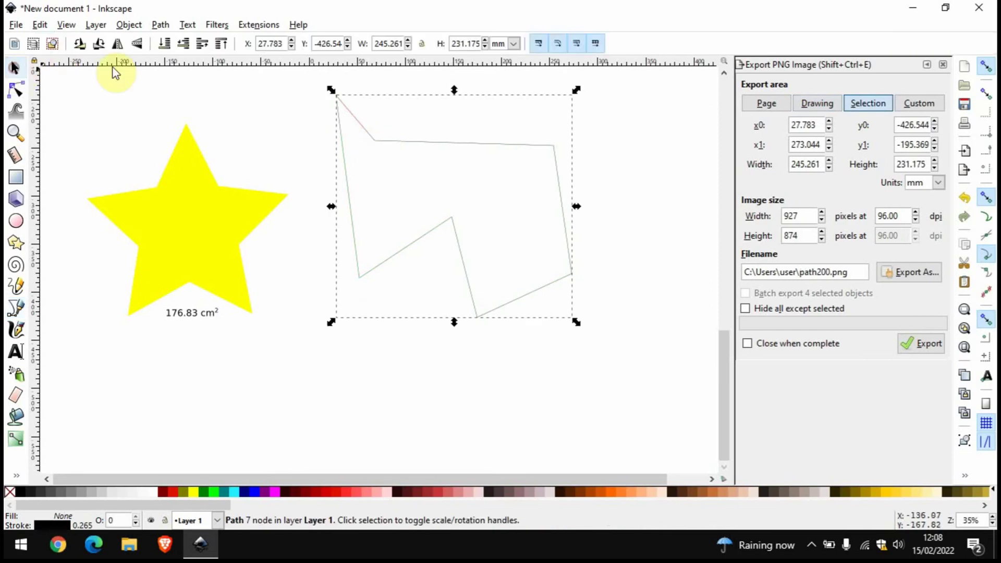
pyautogui.click(442, 142)
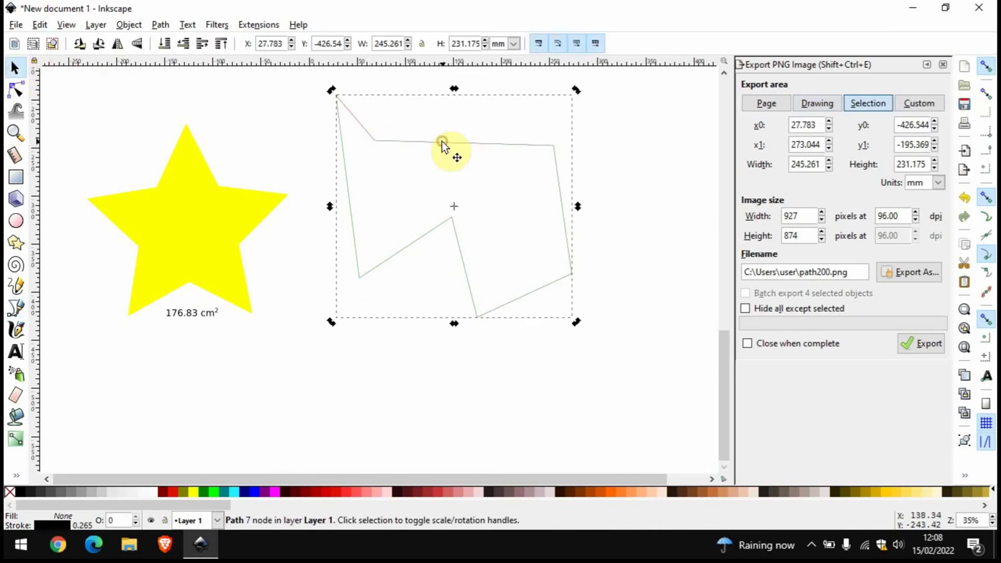
# Try Object to Path on the outline (already a path) and go to Extensions > Visualise Path
pyautogui.click(162, 25)
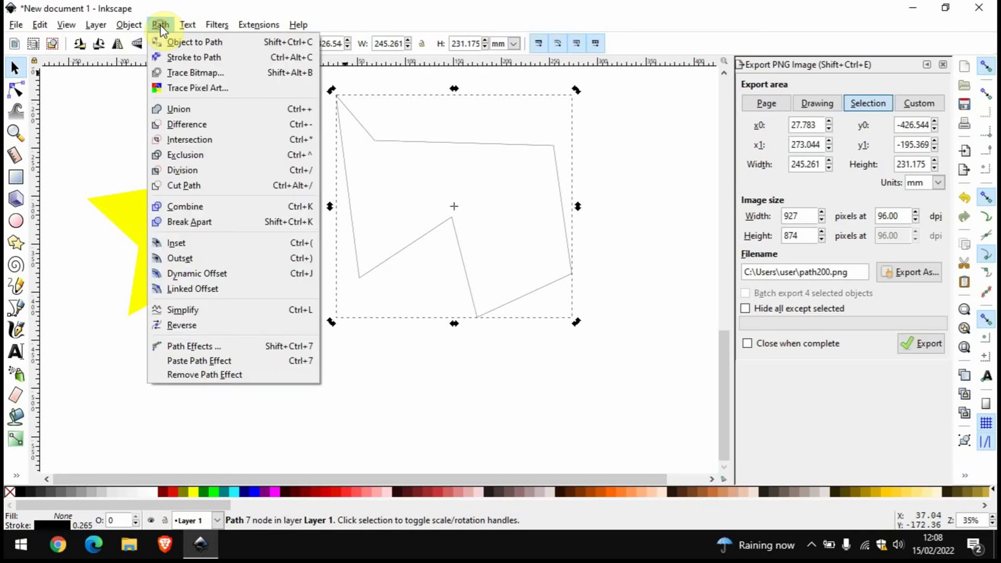
pyautogui.click(180, 43)
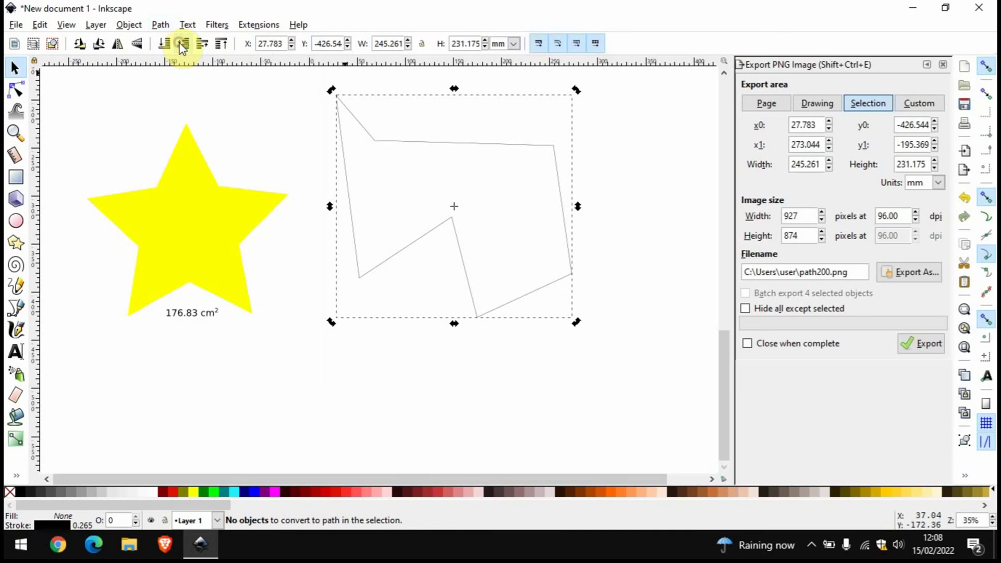
pyautogui.click(258, 25)
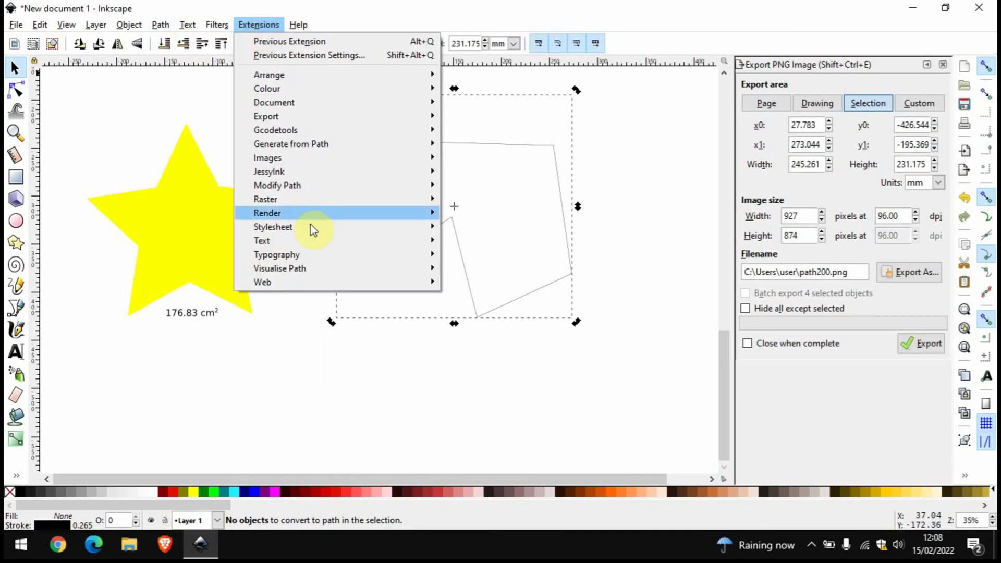
pyautogui.moveTo(308, 272)
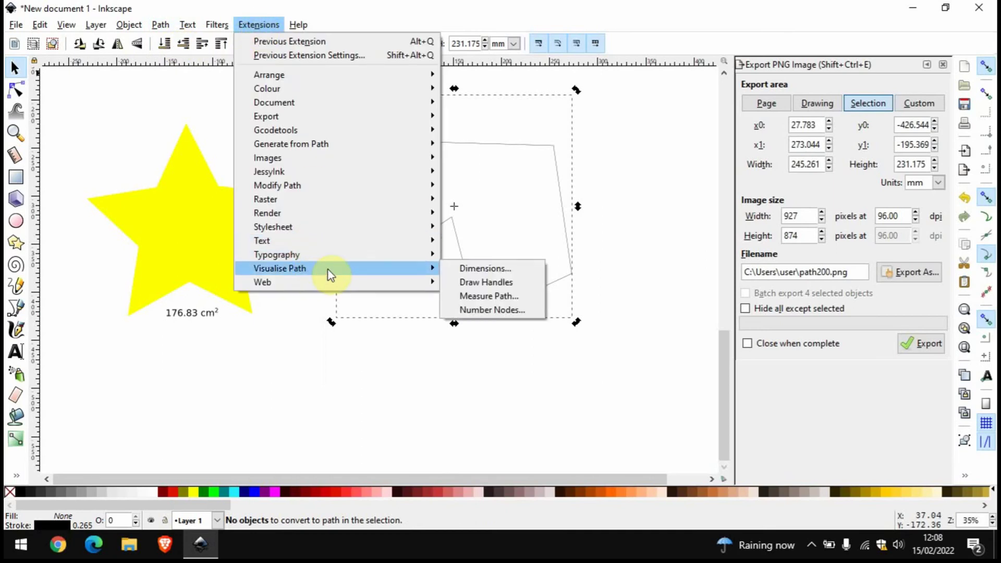
# Apply Measure Path to label the polygon 302.24 cm², then drag the label lower
pyautogui.click(489, 297)
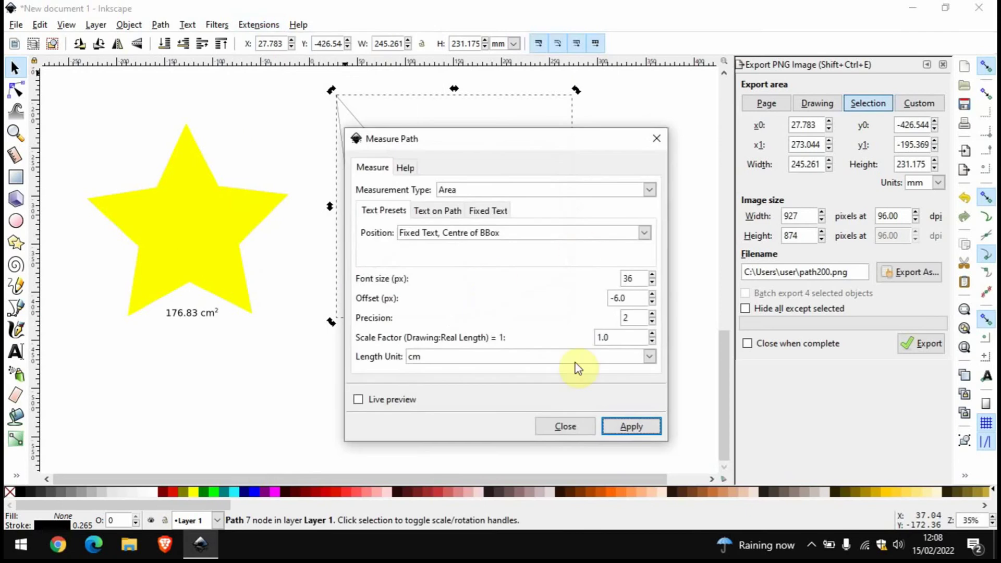
pyautogui.click(637, 426)
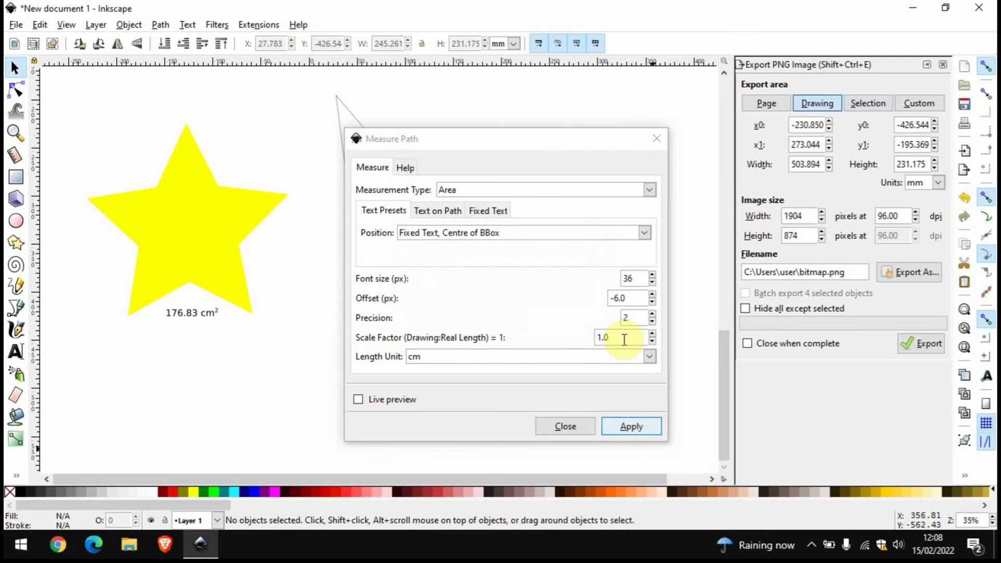
pyautogui.click(656, 138)
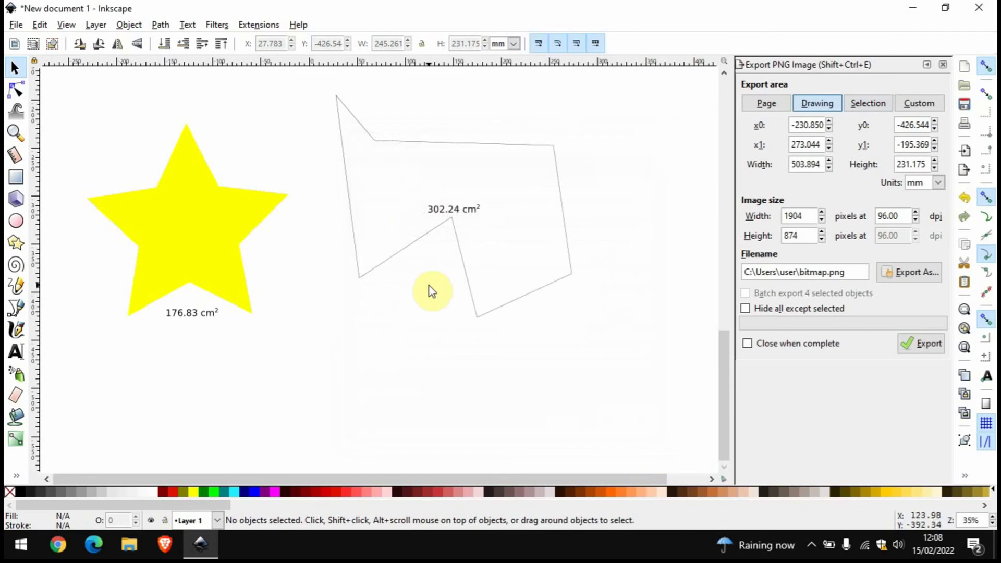
pyautogui.moveTo(452, 210)
pyautogui.mouseDown()
pyautogui.moveTo(465, 215)
pyautogui.moveTo(446, 295)
pyautogui.moveTo(409, 295)
pyautogui.mouseUp()
pyautogui.click(391, 357)
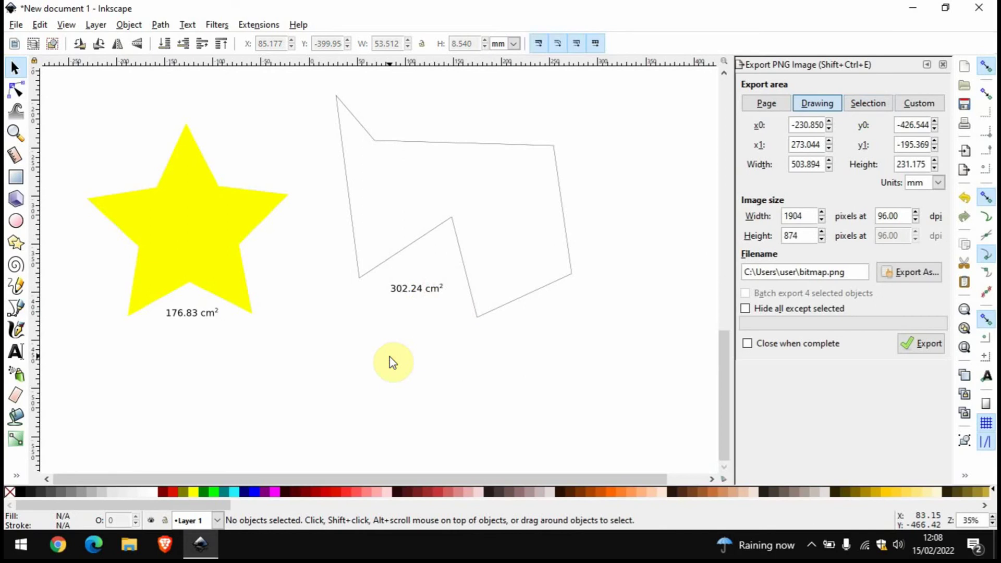
# Import the wreath-5824508_640 picture via File > Import
pyautogui.click(17, 26)
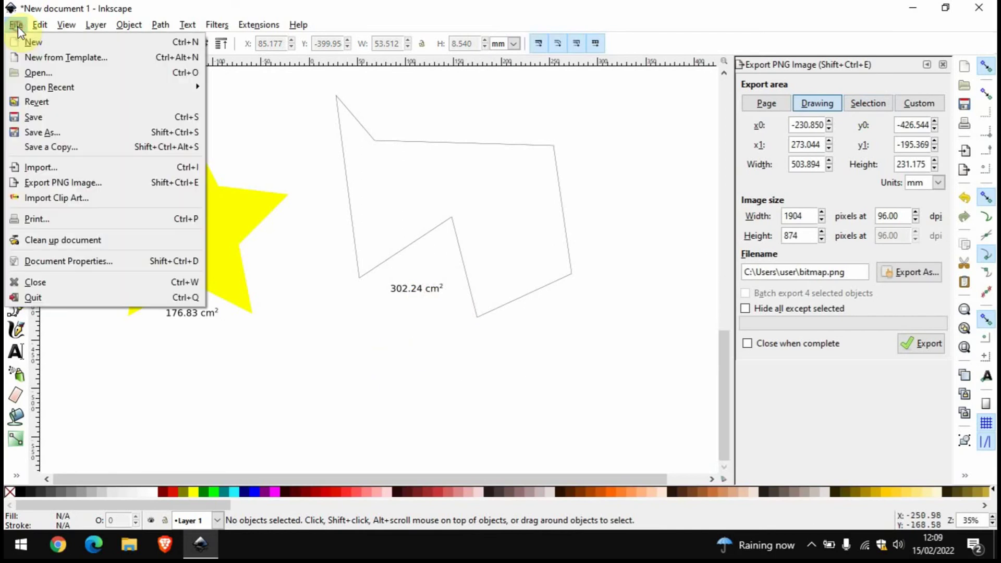
pyautogui.click(56, 172)
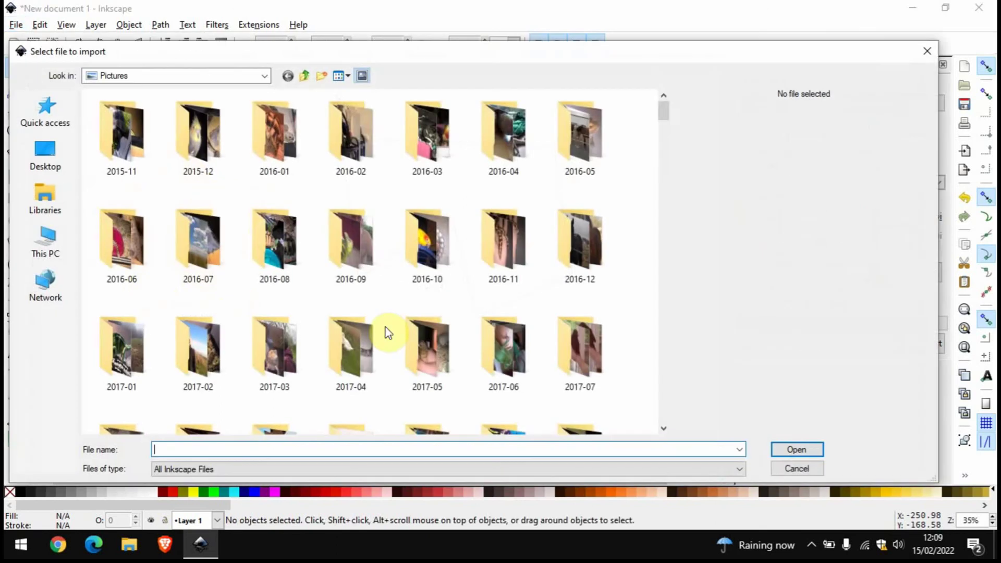
pyautogui.moveTo(663, 114); pyautogui.dragTo(664, 414)
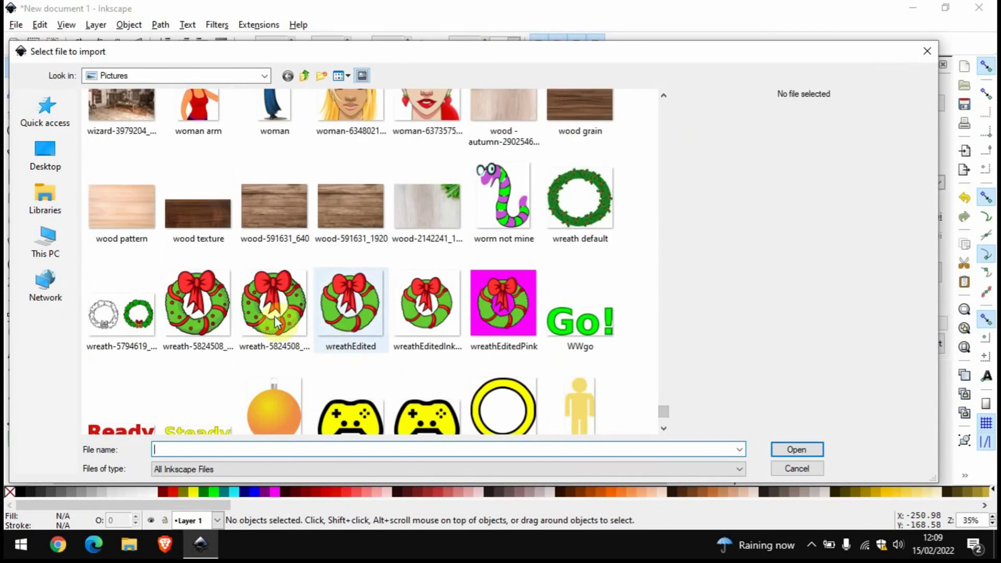
pyautogui.click(198, 307)
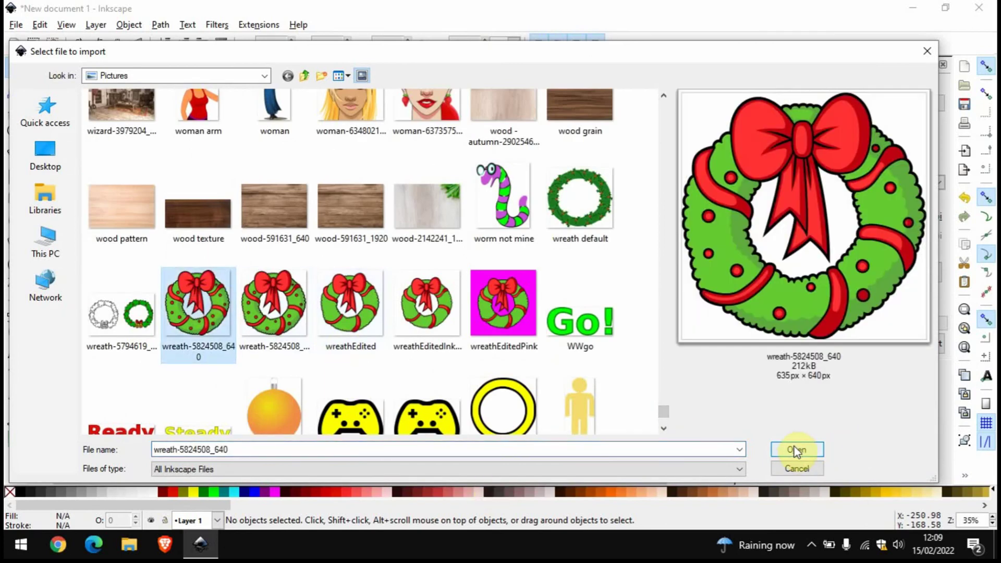
pyautogui.click(795, 450)
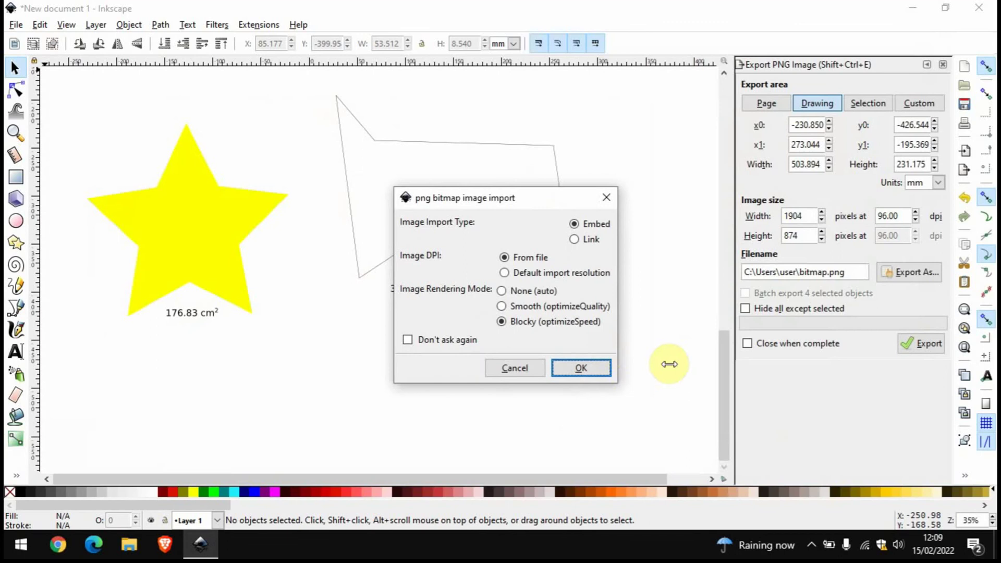
# Embed the 635×640 wreath image, drag it below the yellow star, and select it
pyautogui.click(594, 368)
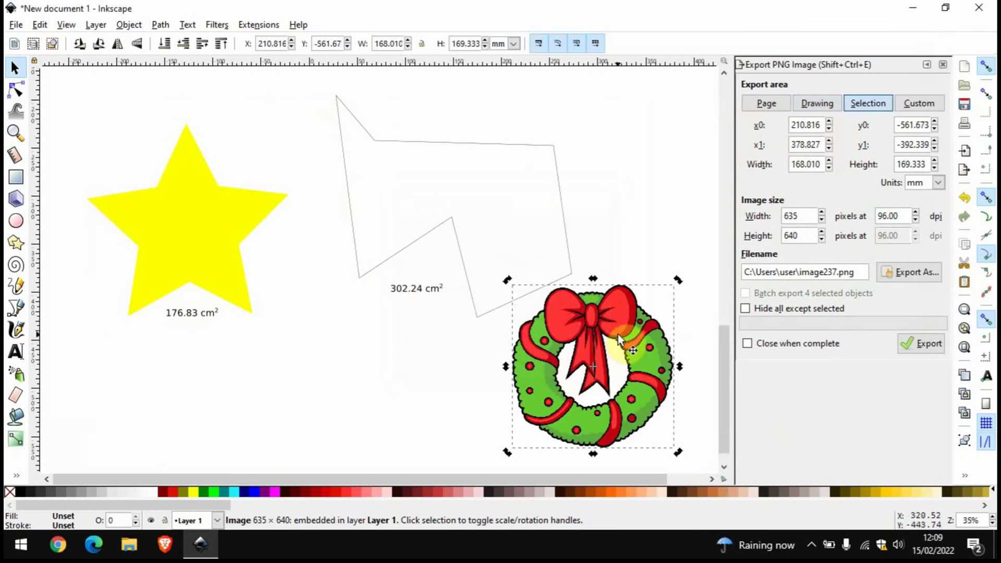
pyautogui.moveTo(618, 334)
pyautogui.mouseDown()
pyautogui.moveTo(287, 440)
pyautogui.moveTo(236, 480)
pyautogui.moveTo(235, 495)
pyautogui.moveTo(223, 362)
pyautogui.moveTo(222, 493)
pyautogui.moveTo(212, 302)
pyautogui.mouseUp()
pyautogui.click(346, 305)
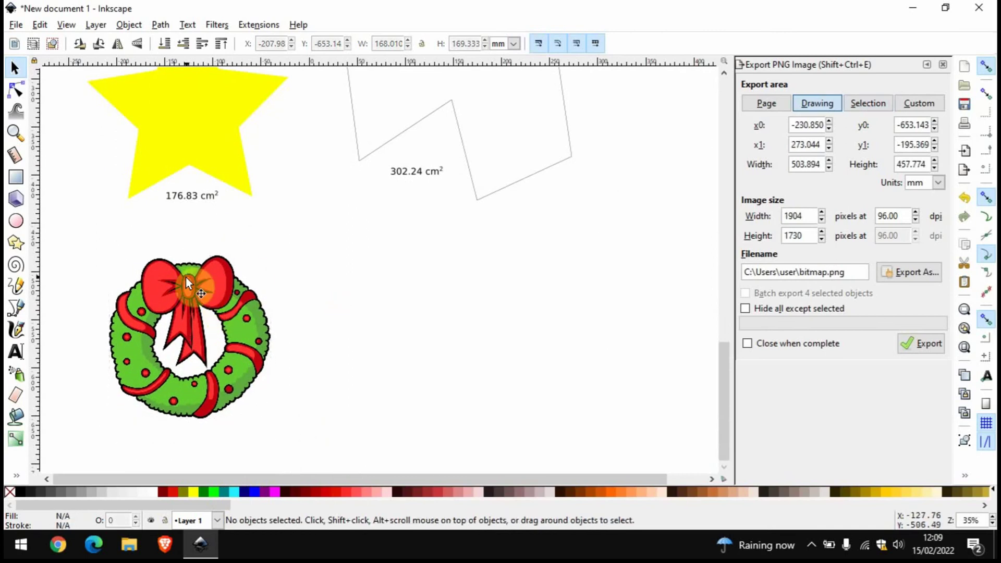
pyautogui.click(202, 286)
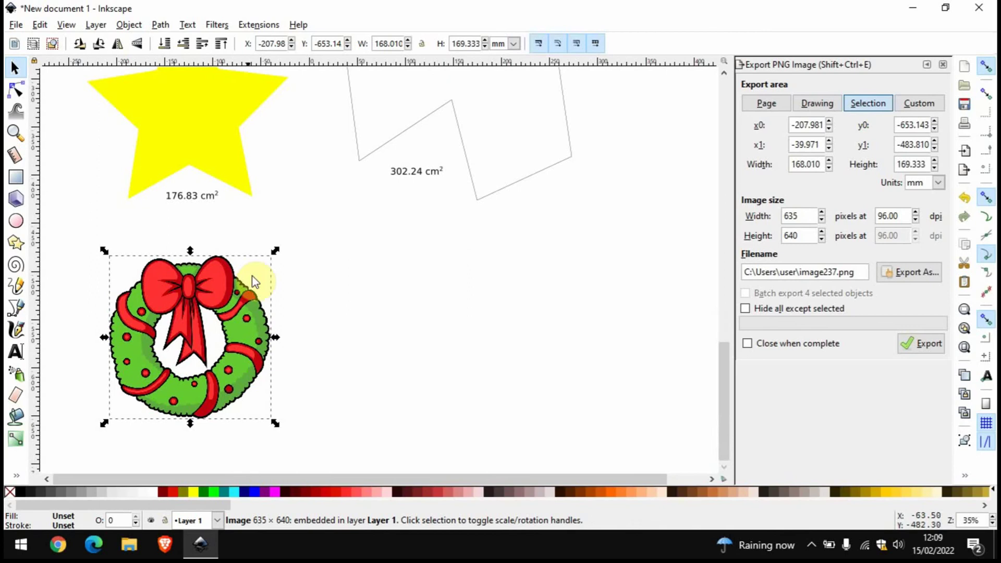
# Trace the wreath picture with Trace Bitmap at brightness cutoff 0.950, using live preview
pyautogui.rightClick(229, 300)
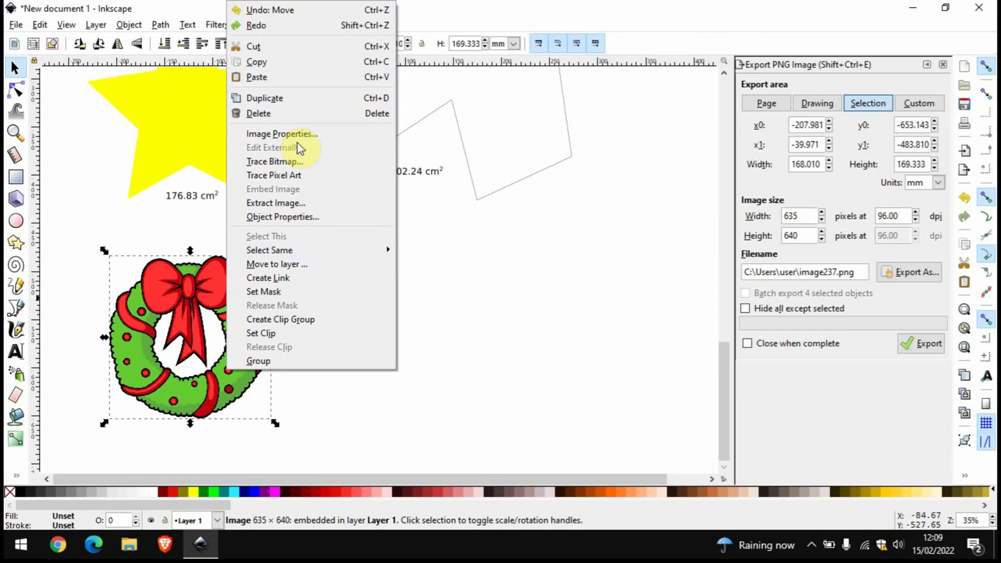
pyautogui.click(291, 162)
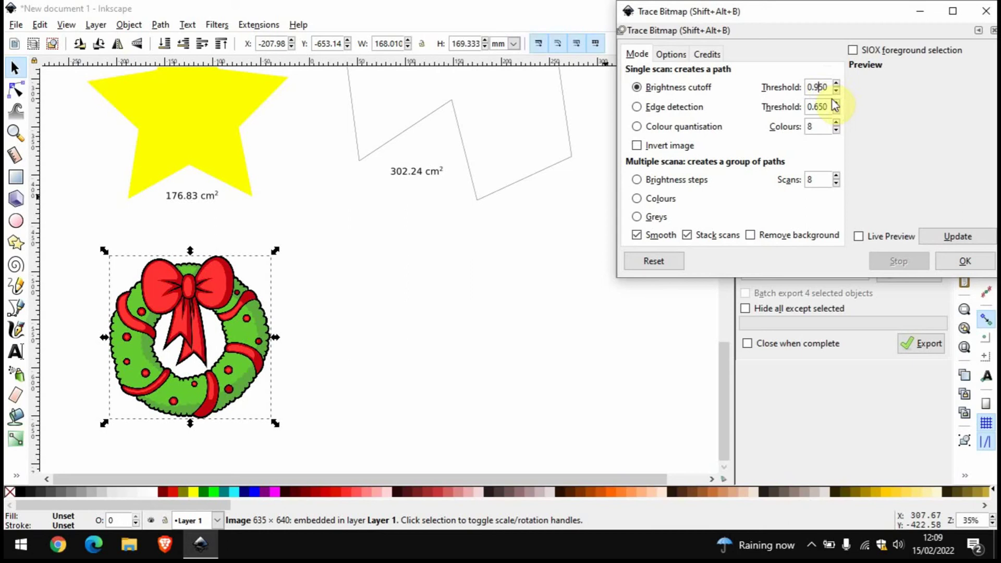
pyautogui.click(860, 237)
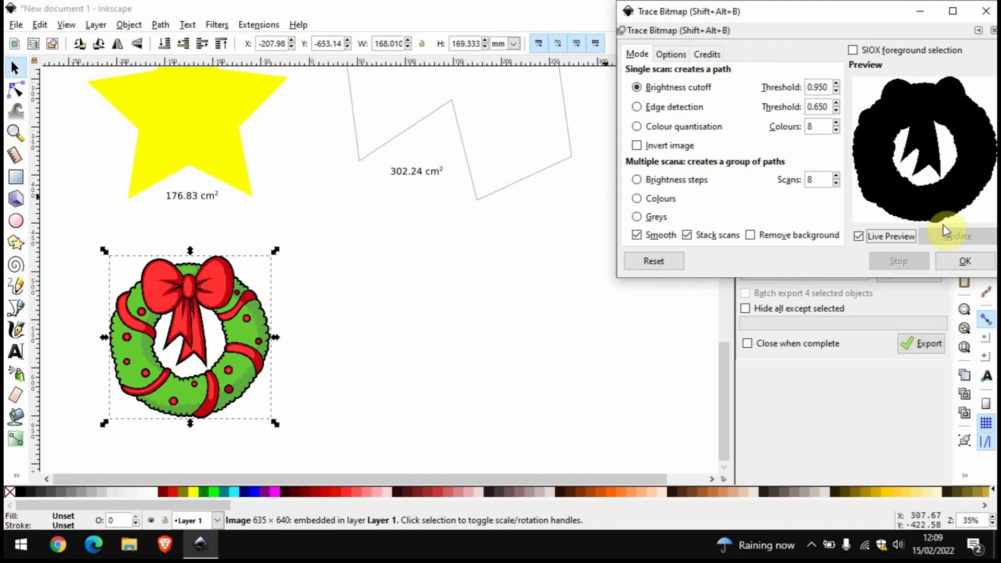
pyautogui.click(965, 263)
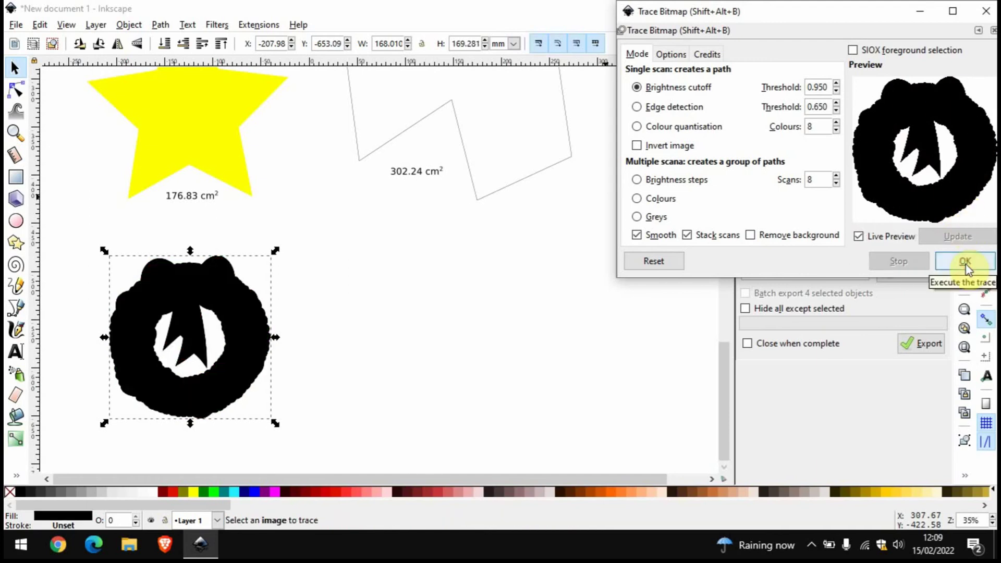
pyautogui.click(987, 12)
# Move the black traced wreath to the right and delete the original wreath picture
pyautogui.click(326, 290)
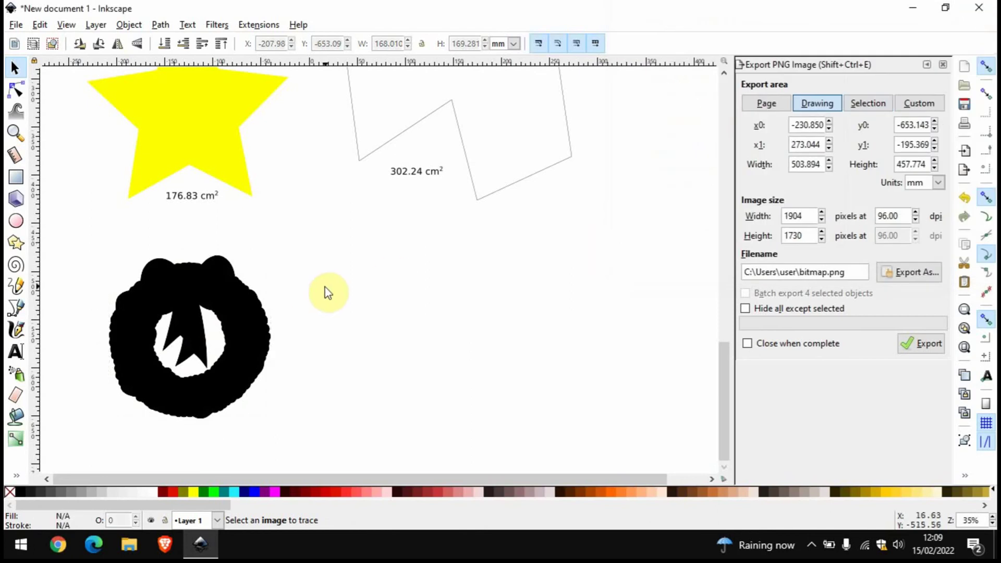
pyautogui.moveTo(188, 287)
pyautogui.mouseDown()
pyautogui.moveTo(224, 267)
pyautogui.moveTo(333, 272)
pyautogui.moveTo(432, 305)
pyautogui.moveTo(412, 289)
pyautogui.mouseUp()
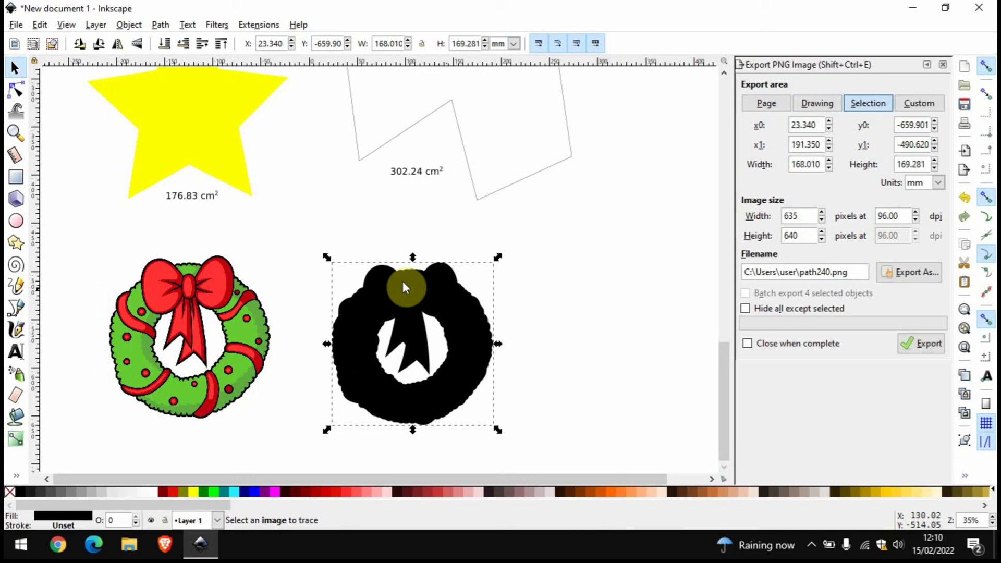
pyautogui.click(210, 287)
pyautogui.press('Delete')
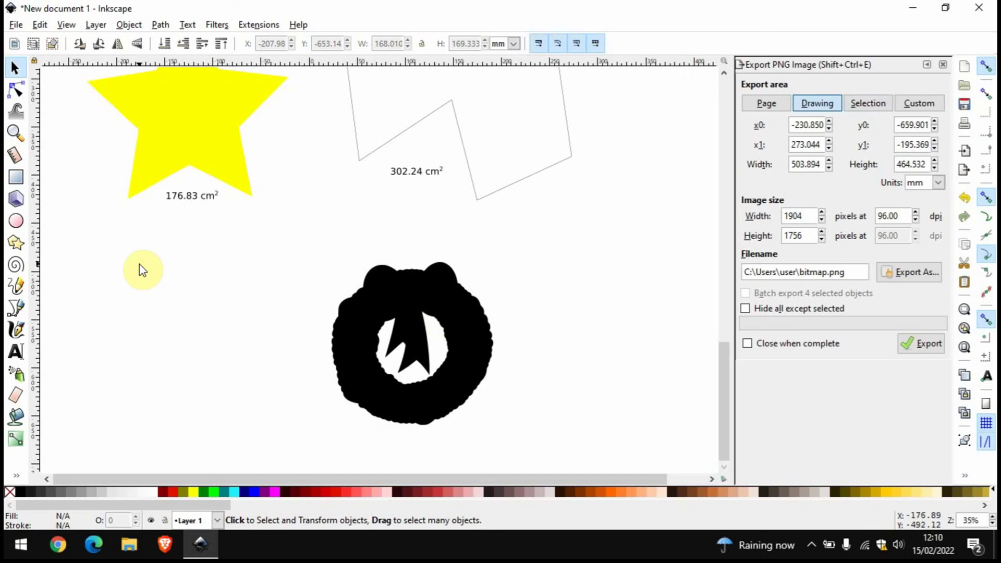
# Fill the black wreath area with lime green using the Paint Bucket
pyautogui.click(17, 417)
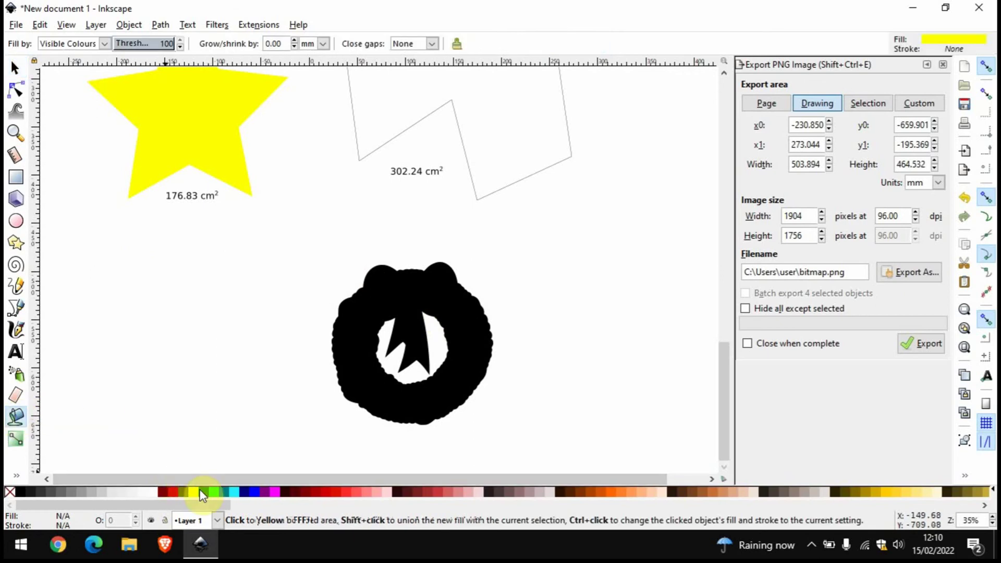
pyautogui.click(214, 492)
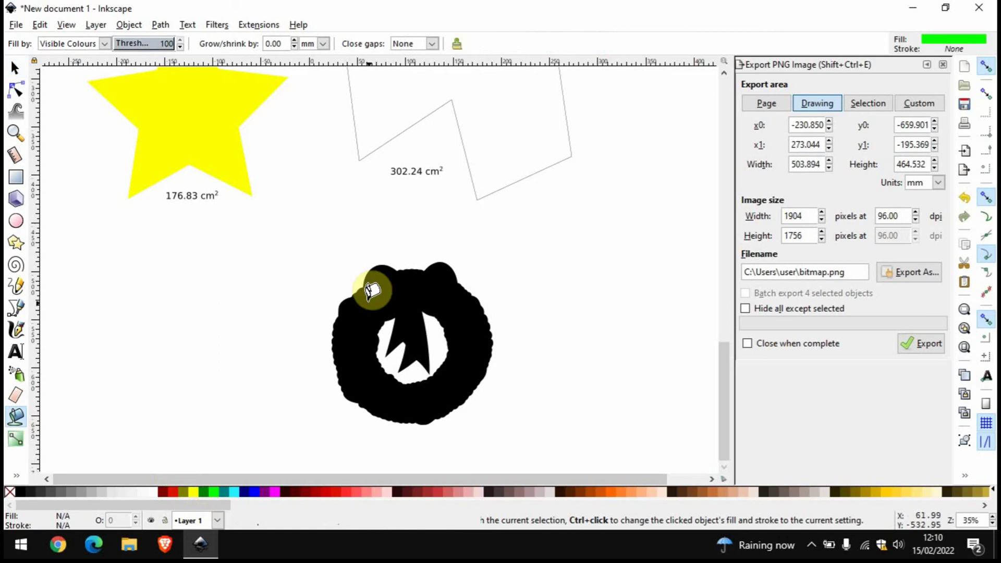
pyautogui.click(386, 277)
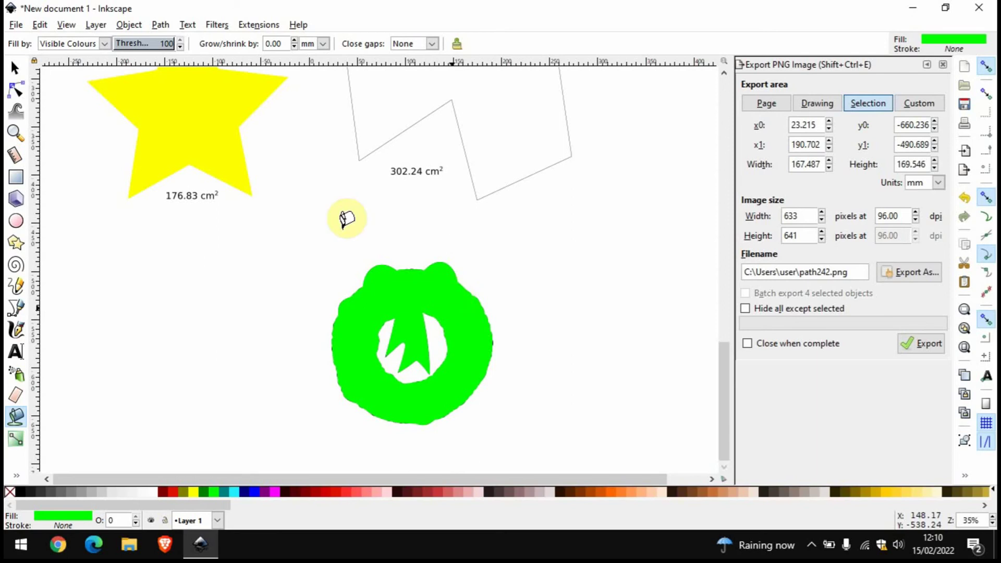
# Set the green wreath's stroke paint to none and drag it left beside the black wreath
pyautogui.hotkey('shift', 'ctrl', 'f')
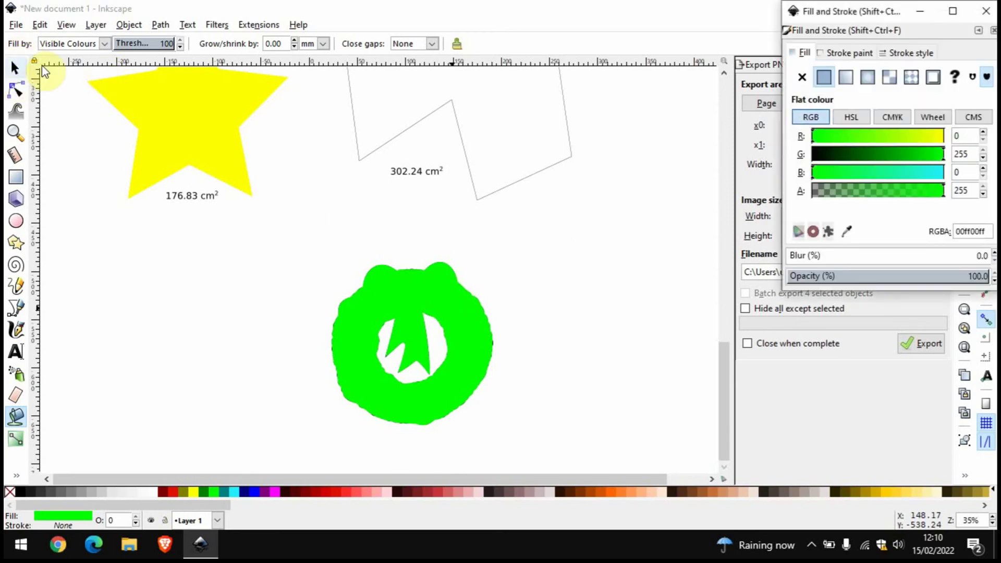
pyautogui.click(848, 52)
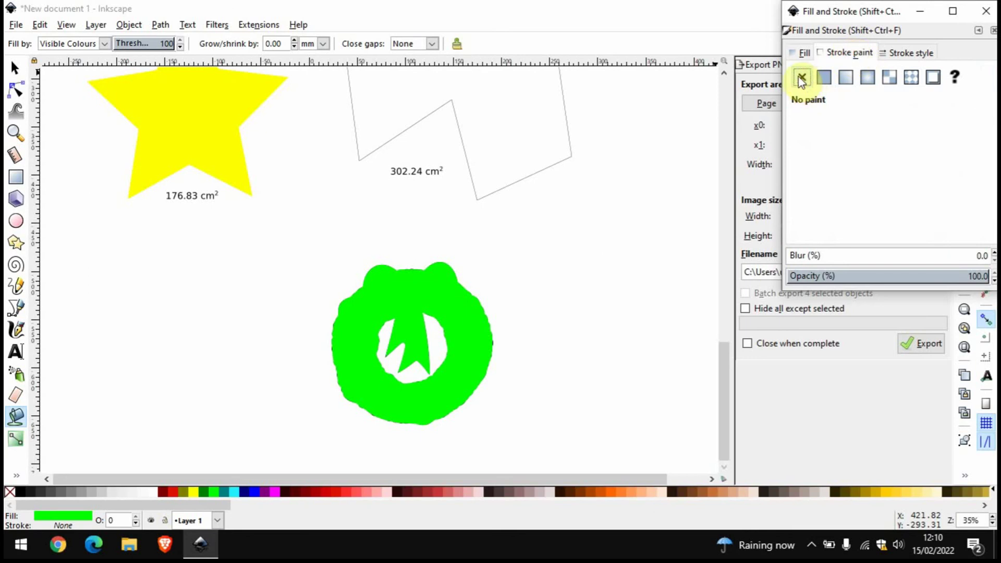
pyautogui.click(15, 68)
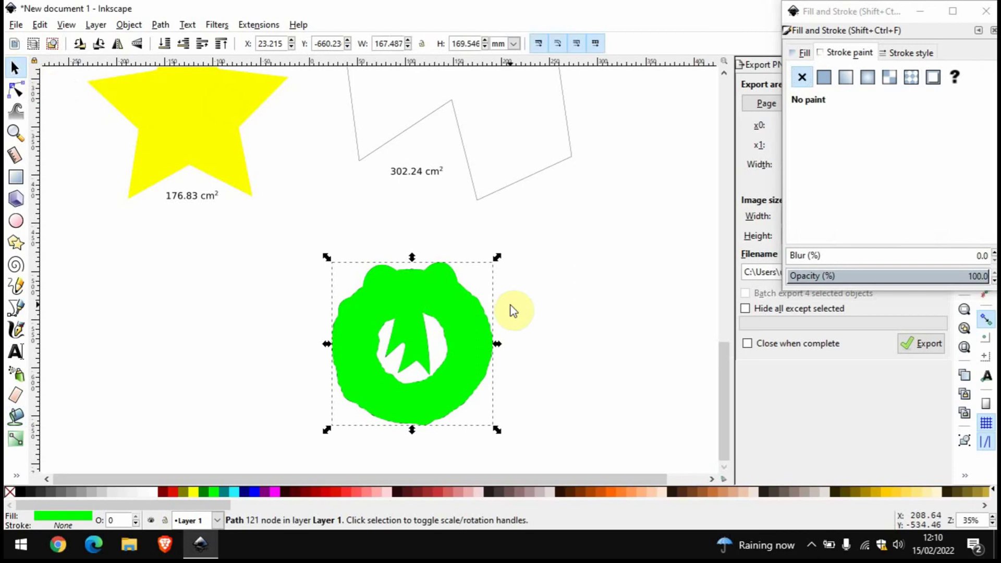
pyautogui.click(802, 77)
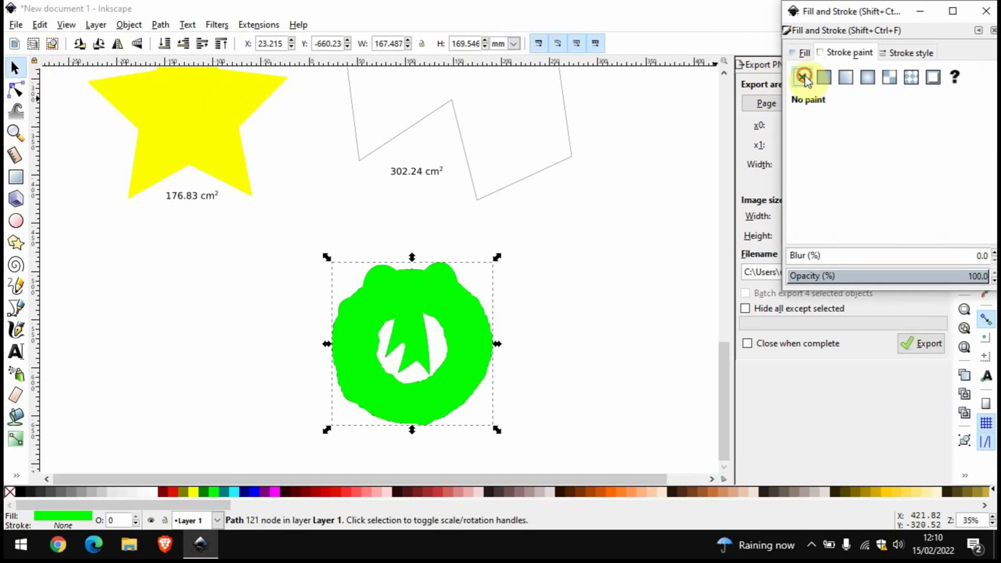
pyautogui.click(910, 53)
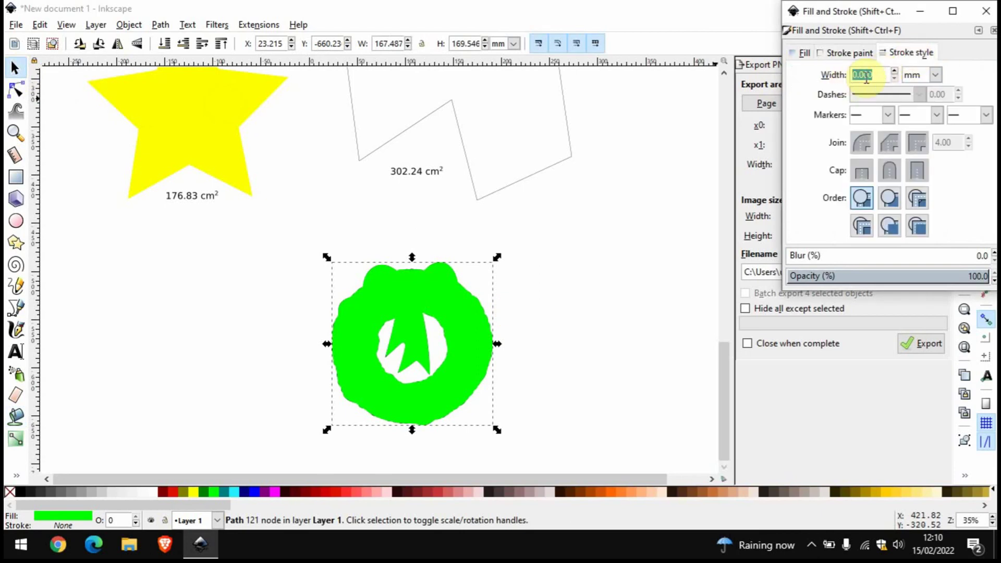
pyautogui.click(518, 271)
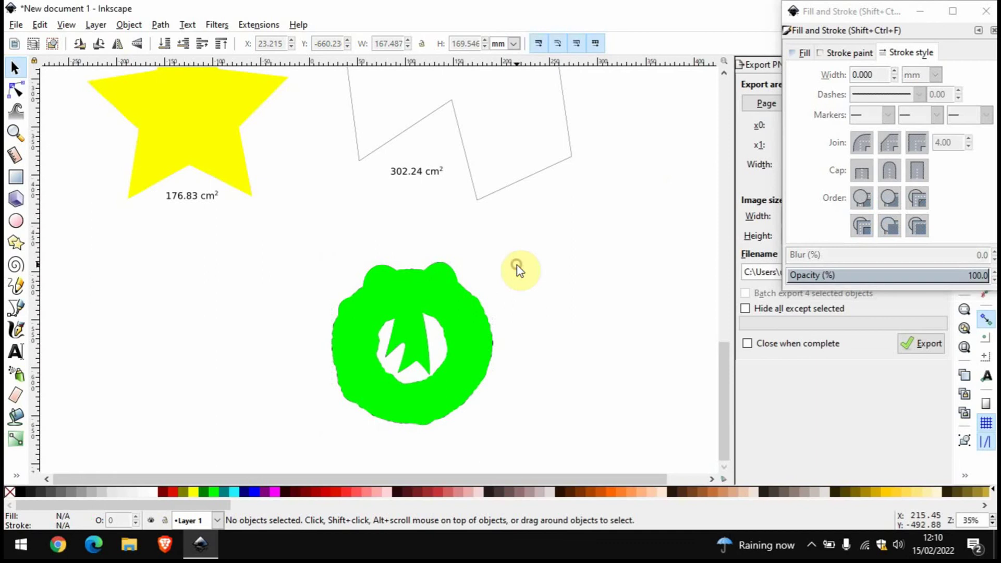
pyautogui.moveTo(399, 293); pyautogui.dragTo(187, 296)
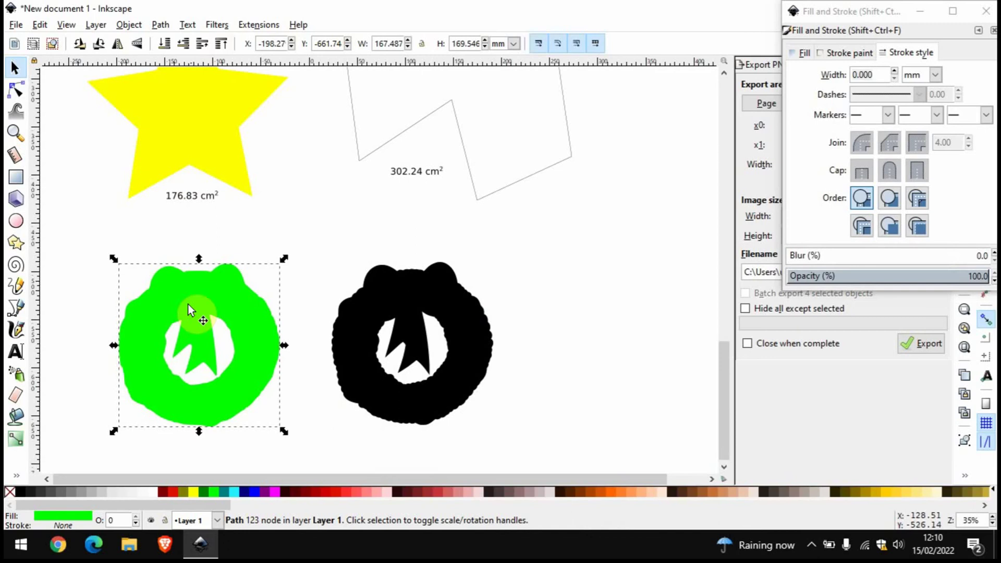
# Convert the green wreath to a path and label its area, 193.72 cm², with Measure Path
pyautogui.click(160, 25)
pyautogui.click(179, 43)
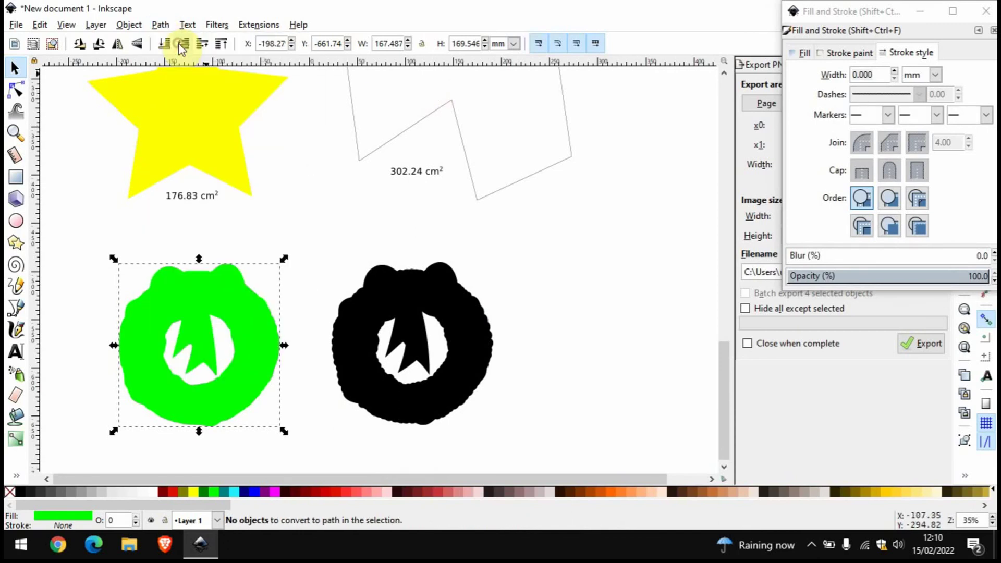
pyautogui.click(257, 25)
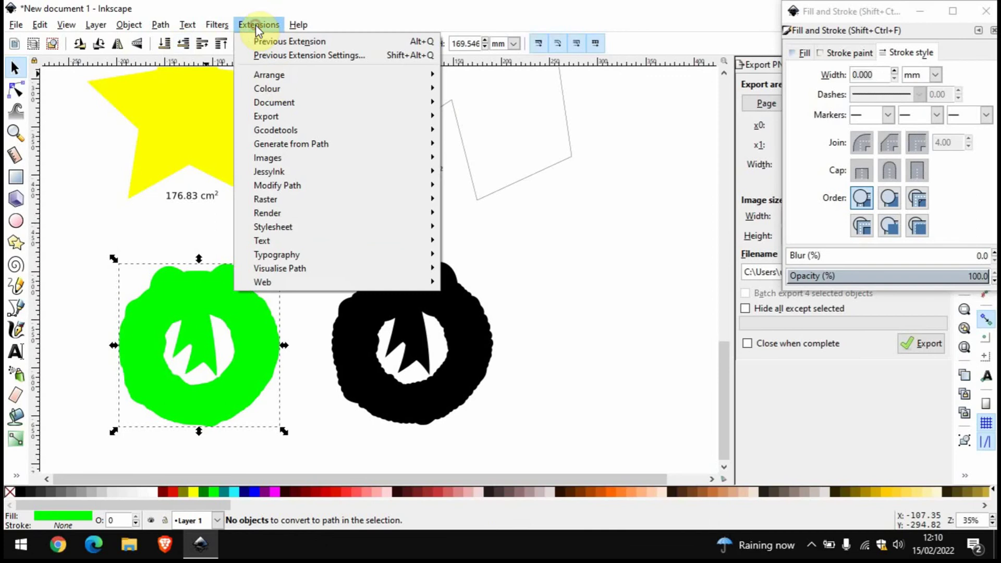
pyautogui.moveTo(300, 275)
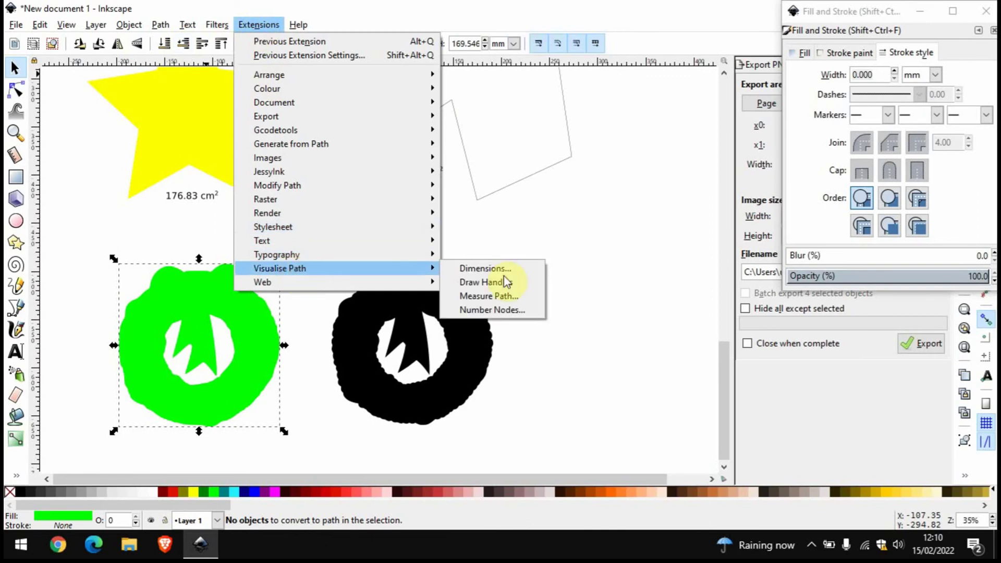
pyautogui.click(497, 296)
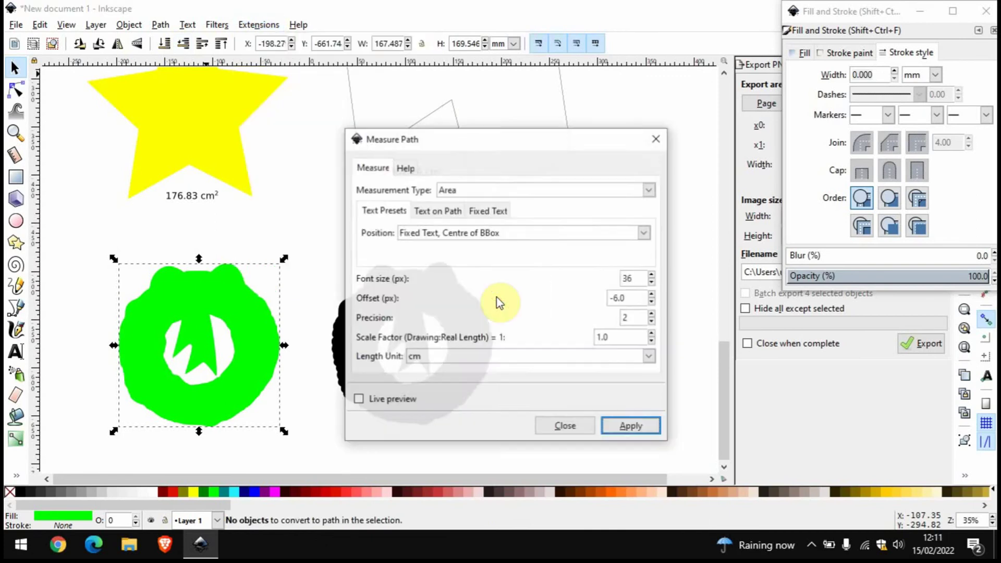
pyautogui.click(634, 428)
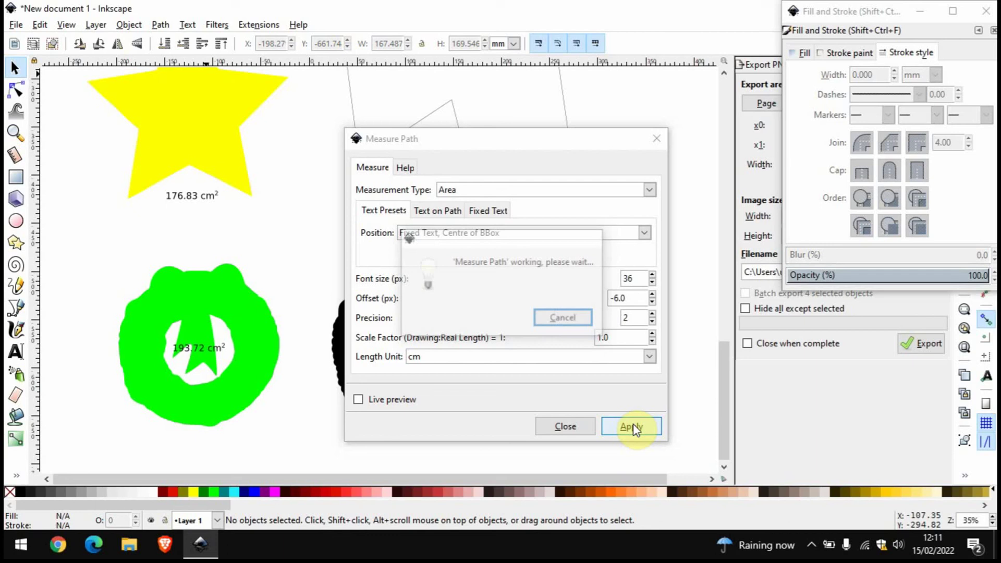
pyautogui.click(656, 140)
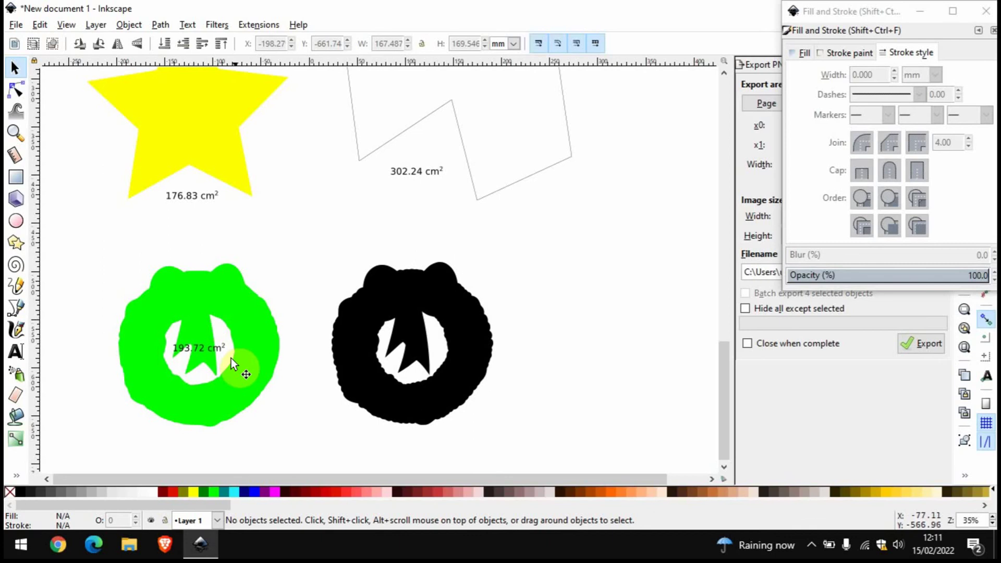
# Delete the black wreath and import 'mouth for candy' as an embedded image
pyautogui.click(430, 297)
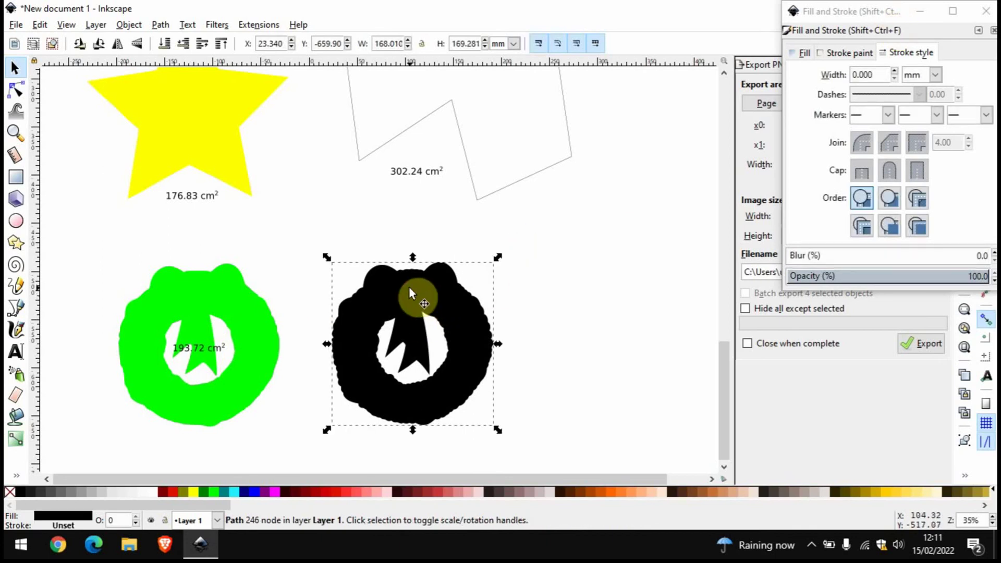
pyautogui.press('Delete')
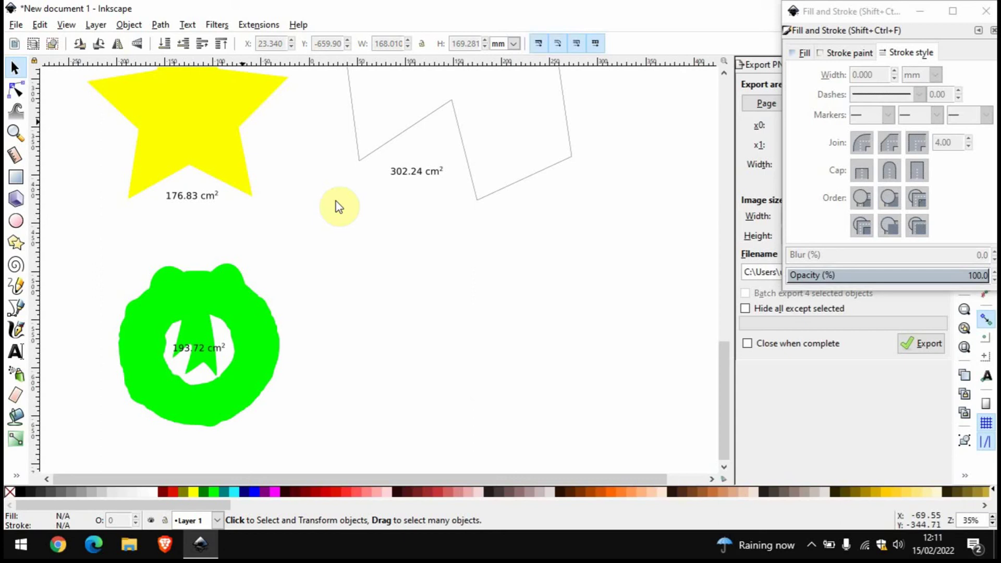
pyautogui.click(16, 26)
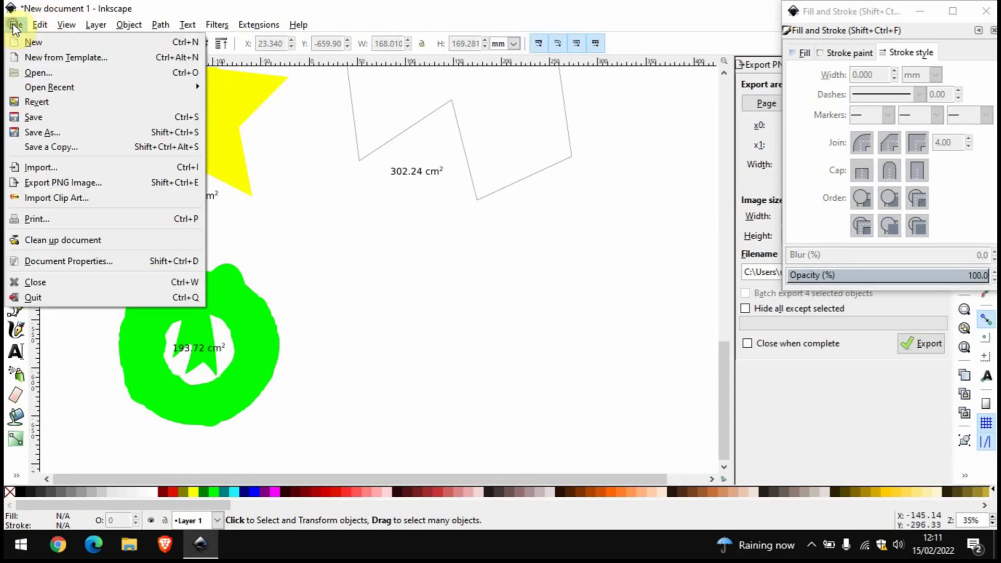
pyautogui.click(52, 167)
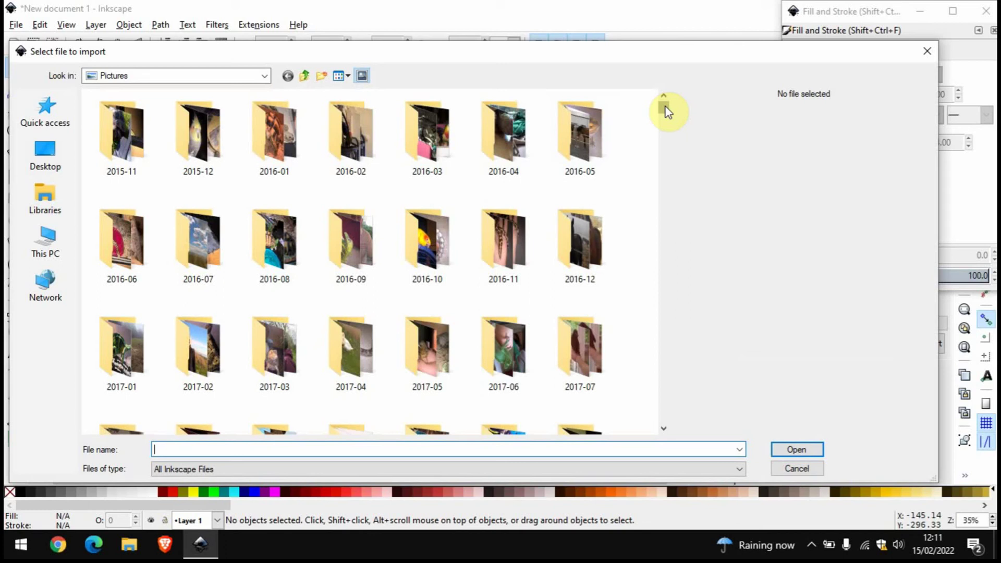
pyautogui.moveTo(665, 111); pyautogui.dragTo(672, 236)
pyautogui.moveTo(678, 285)
pyautogui.mouseDown()
pyautogui.moveTo(677, 320)
pyautogui.moveTo(678, 302)
pyautogui.mouseUp()
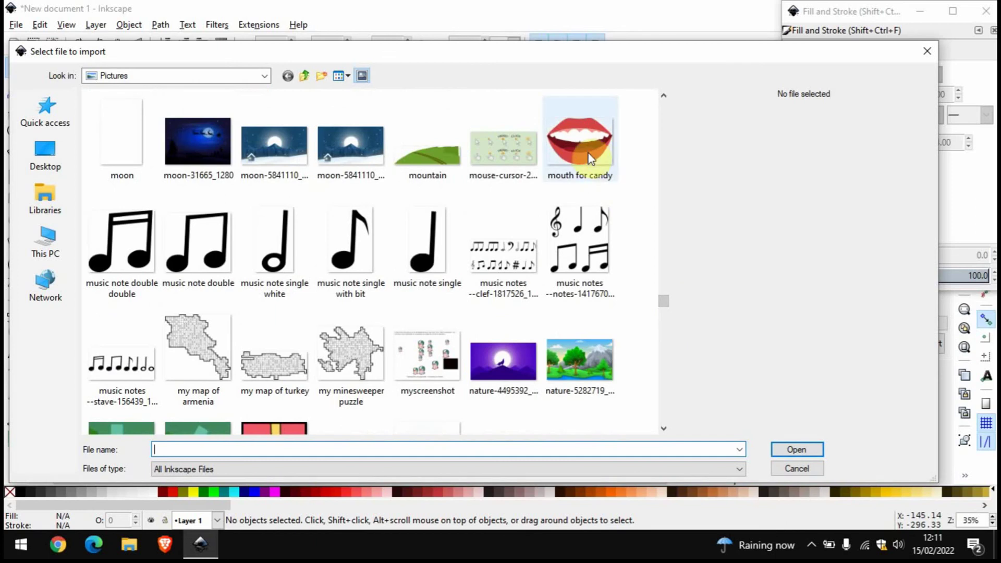
pyautogui.click(589, 139)
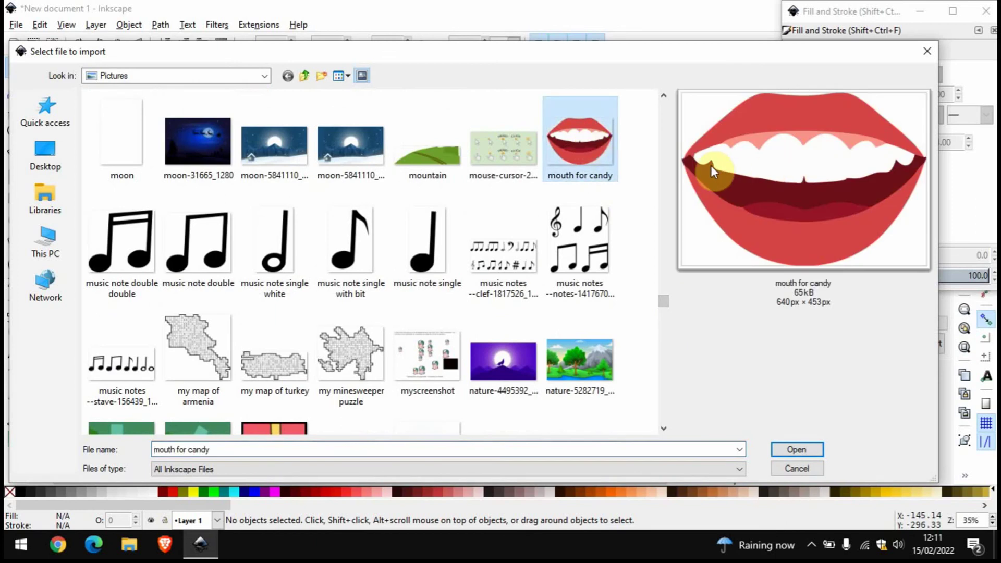
pyautogui.click(788, 450)
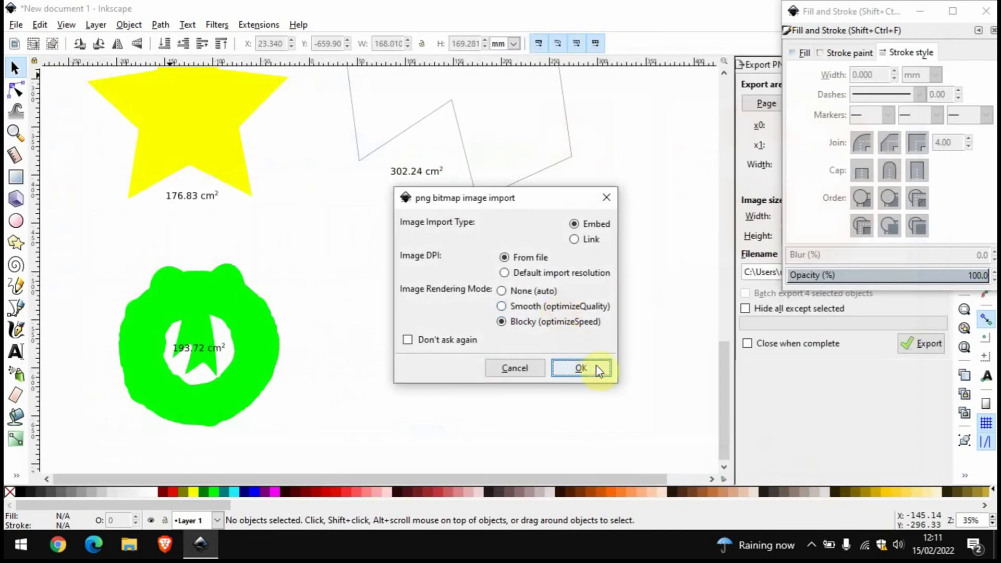
pyautogui.click(591, 368)
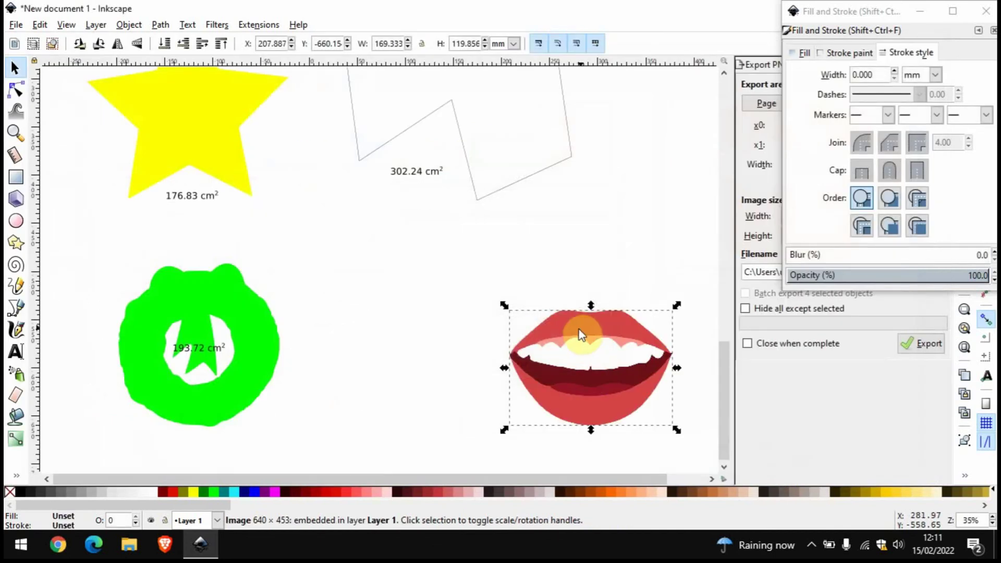
# Trace the lips image into a black path and drag the trace left of the original
pyautogui.rightClick(566, 339)
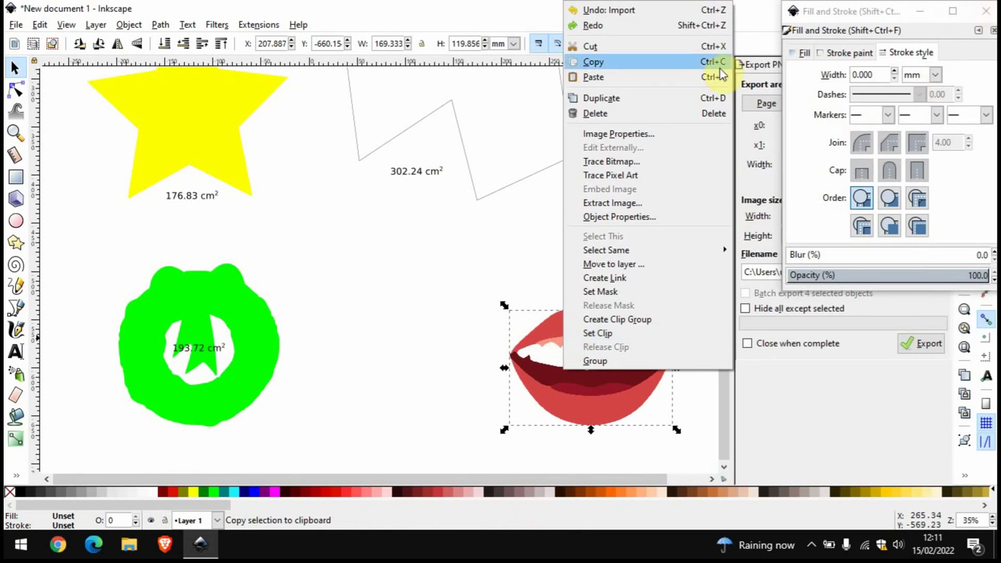
pyautogui.click(966, 15)
pyautogui.click(985, 12)
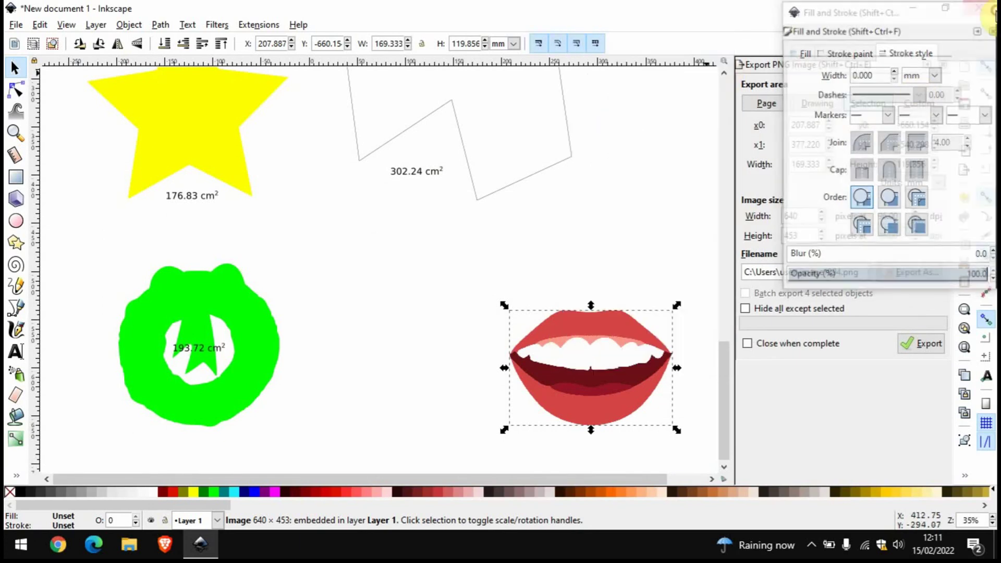
pyautogui.rightClick(588, 336)
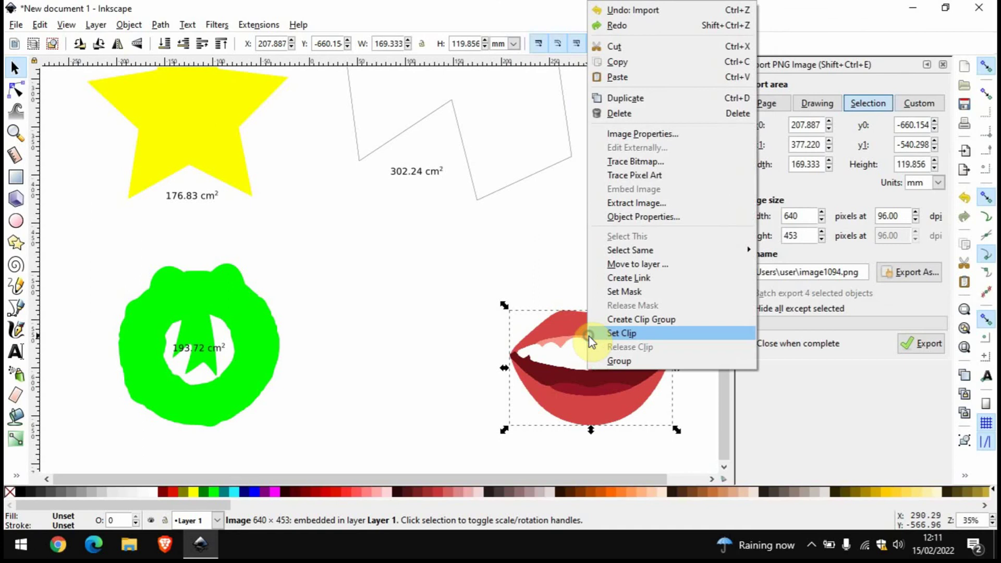
pyautogui.click(653, 161)
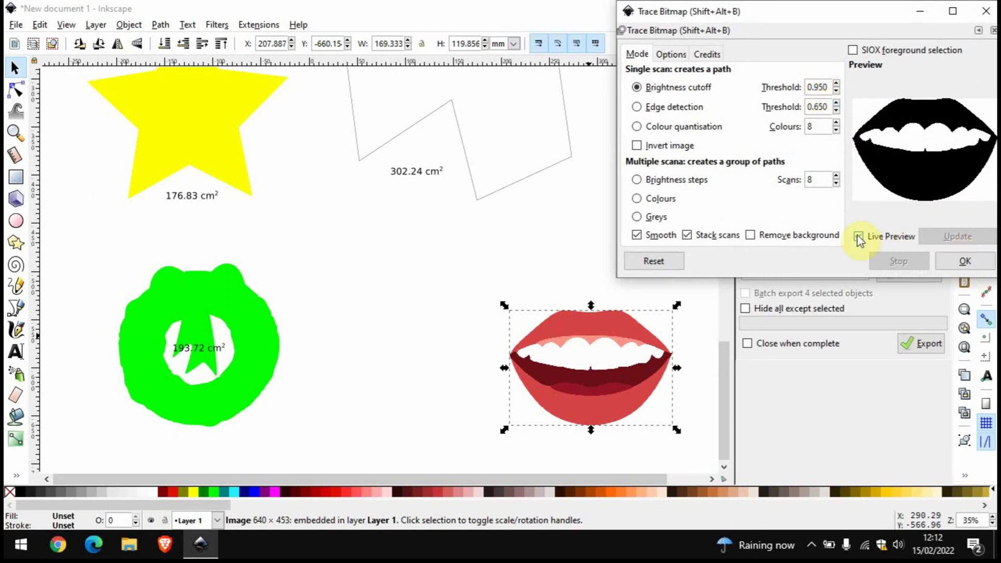
pyautogui.click(966, 263)
pyautogui.click(978, 33)
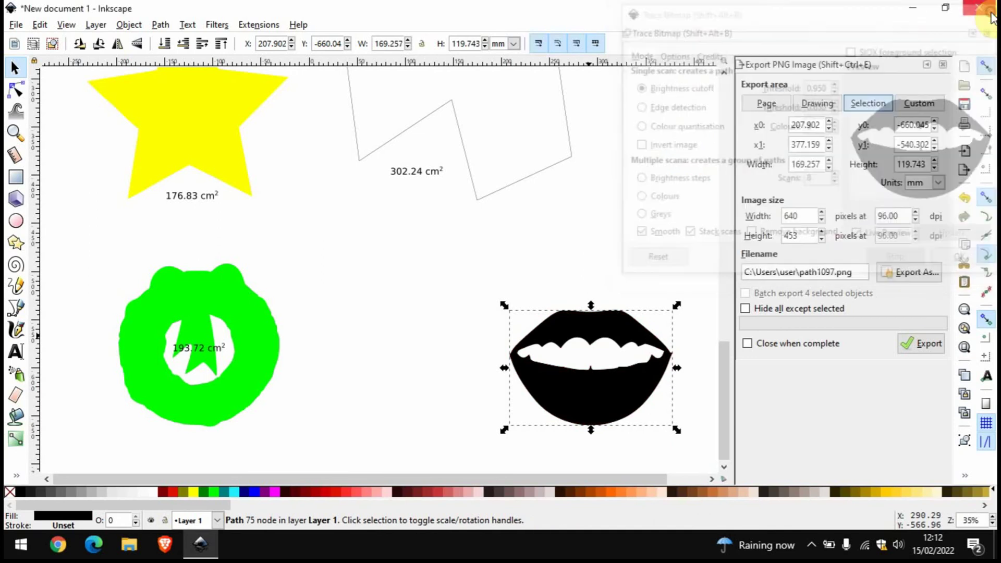
pyautogui.moveTo(607, 325)
pyautogui.mouseDown()
pyautogui.moveTo(511, 243)
pyautogui.moveTo(418, 304)
pyautogui.mouseUp()
# Delete the original lips image and fill the traced lips red with the Paint Bucket
pyautogui.click(607, 331)
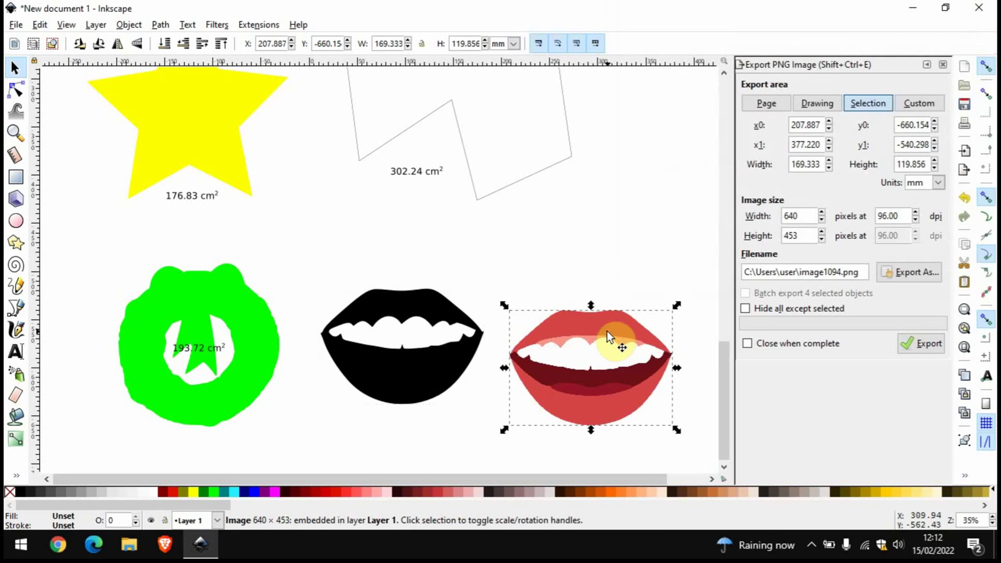
pyautogui.press('Delete')
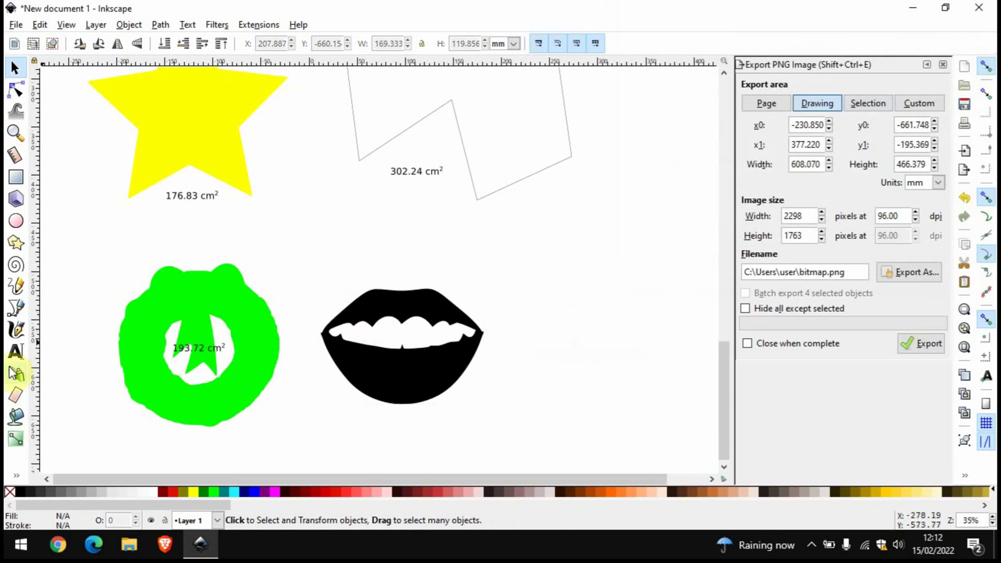
pyautogui.click(24, 414)
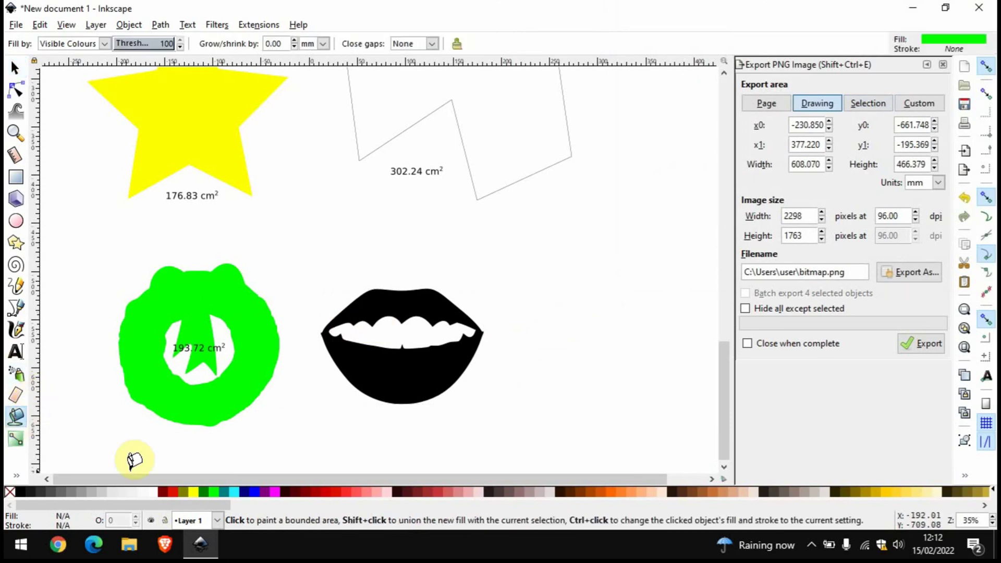
pyautogui.click(174, 493)
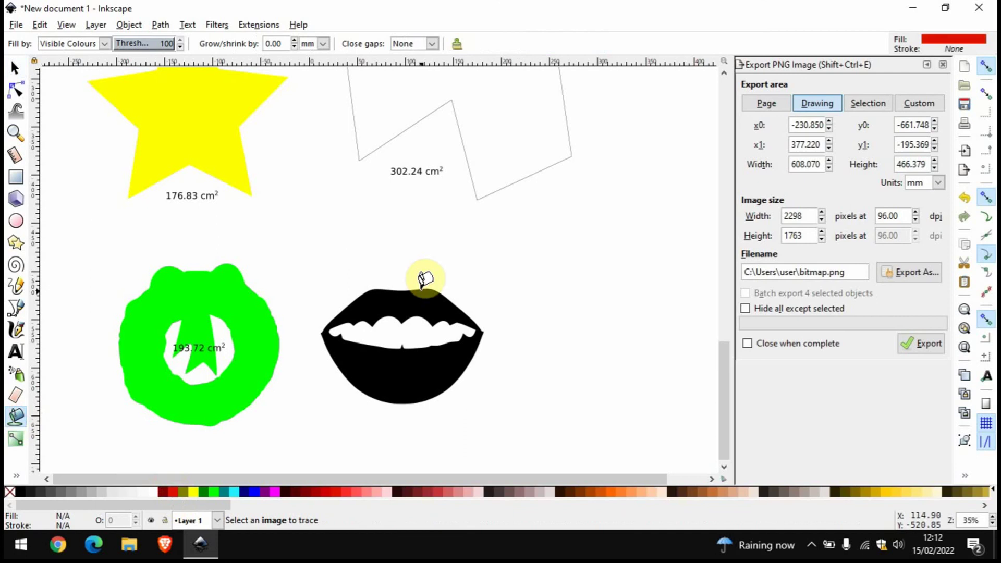
pyautogui.click(416, 291)
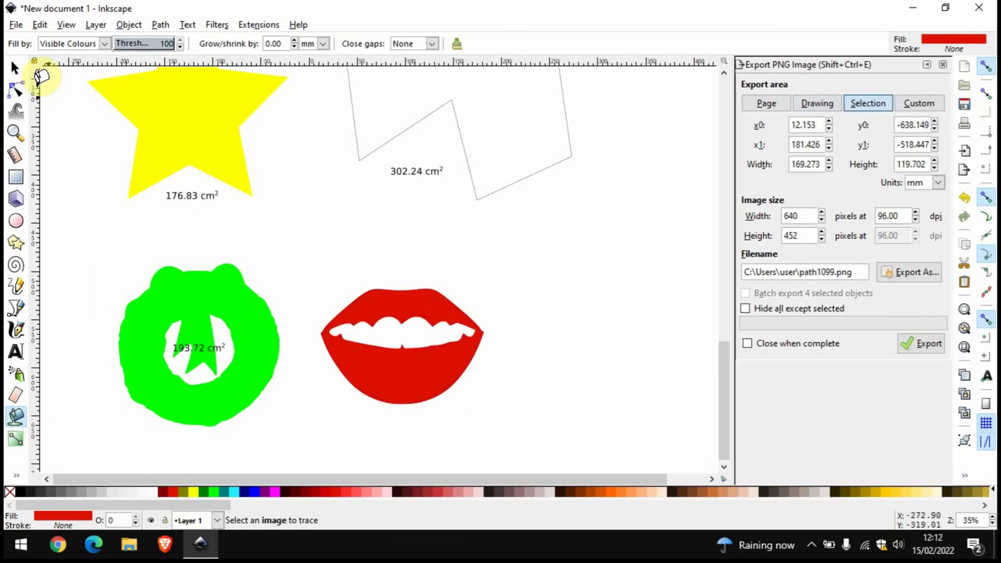
# Delete the leftover black lips copy and move the red lips back beside the wreath
pyautogui.click(15, 70)
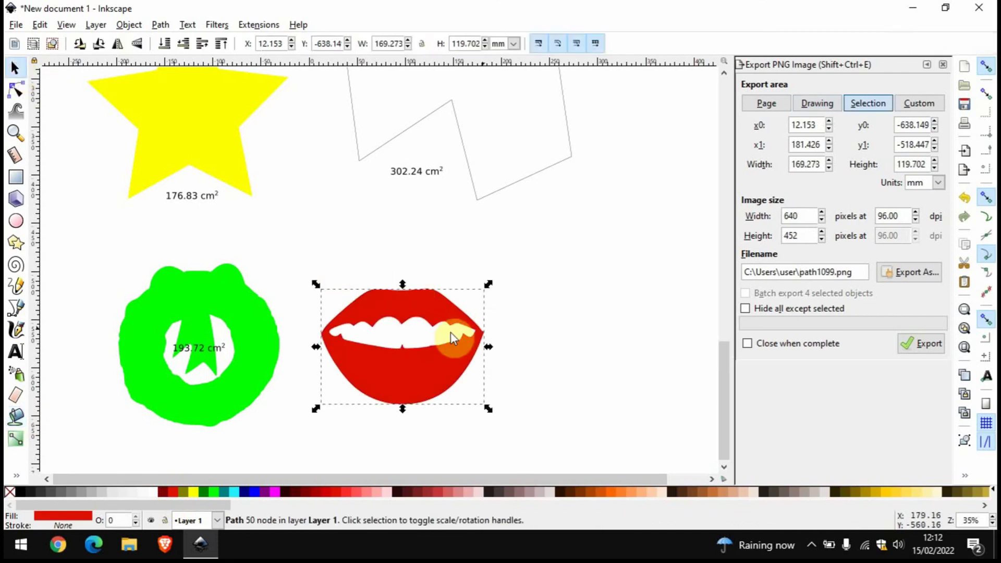
pyautogui.rightClick(421, 304)
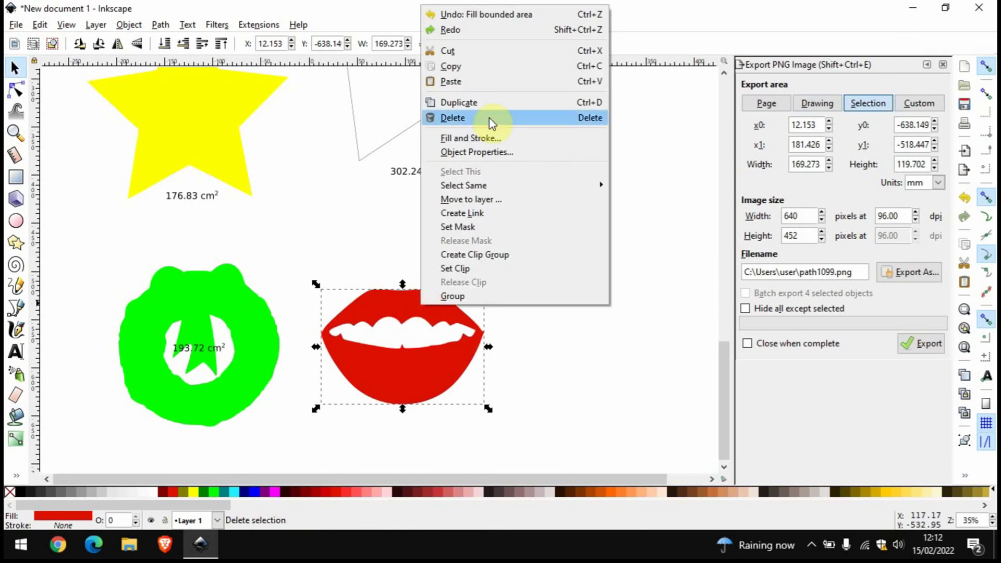
pyautogui.click(474, 139)
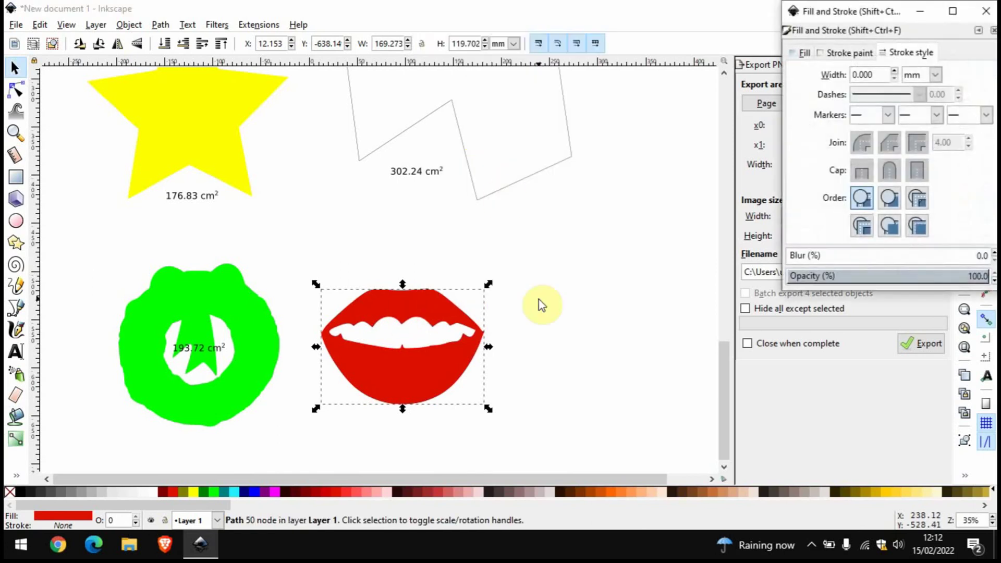
pyautogui.click(988, 9)
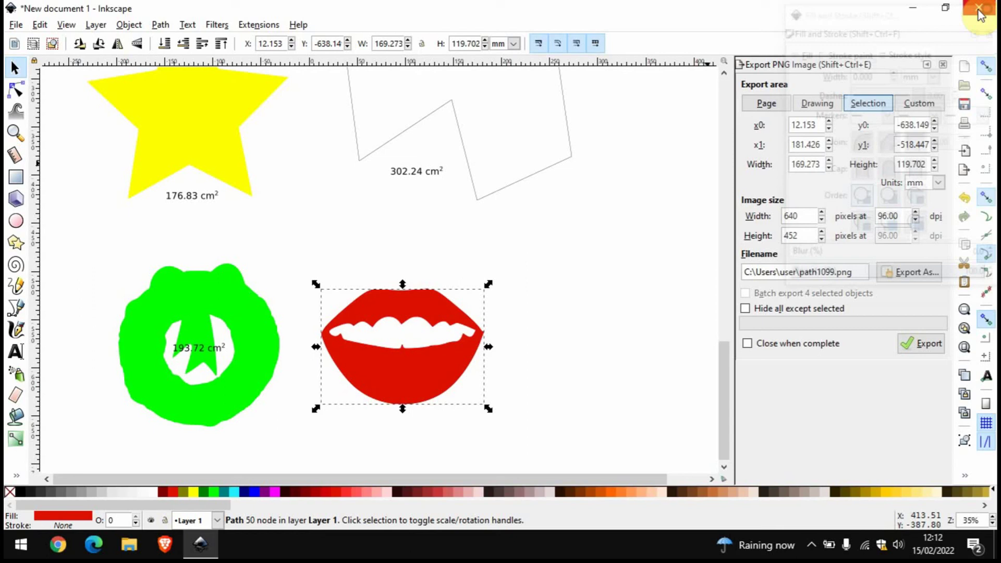
pyautogui.moveTo(389, 302); pyautogui.dragTo(585, 300)
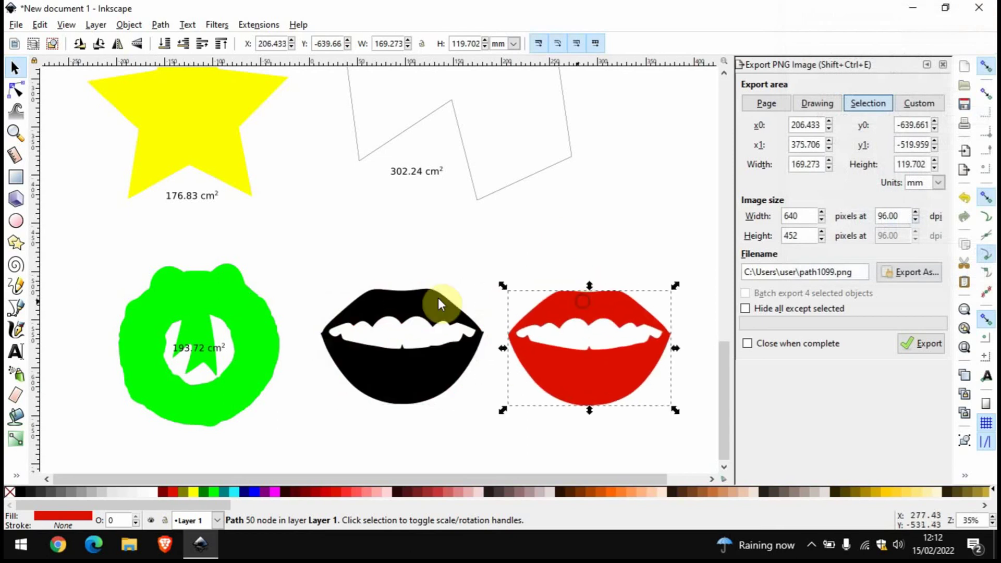
pyautogui.click(399, 301)
pyautogui.press('Delete')
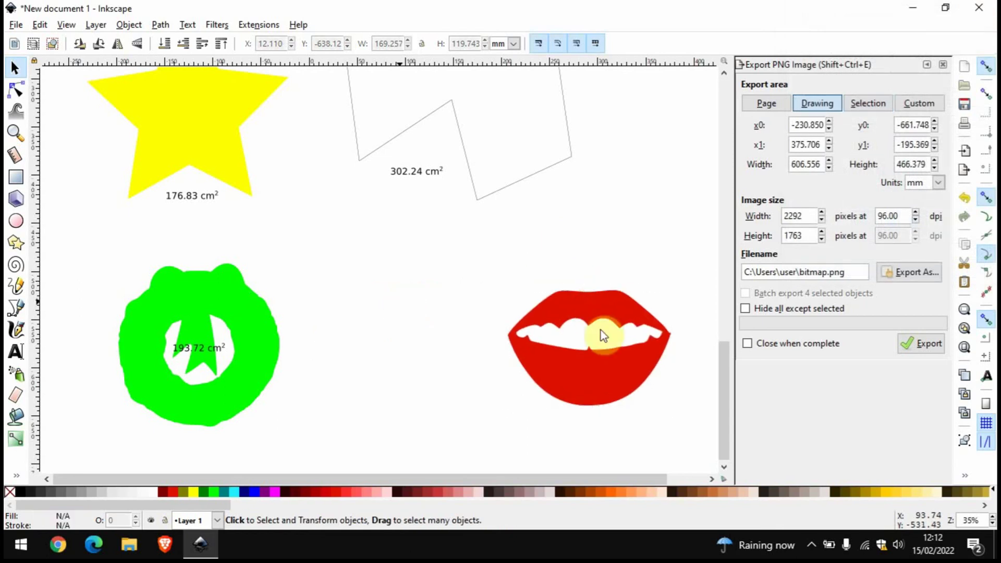
pyautogui.moveTo(601, 310); pyautogui.dragTo(440, 316)
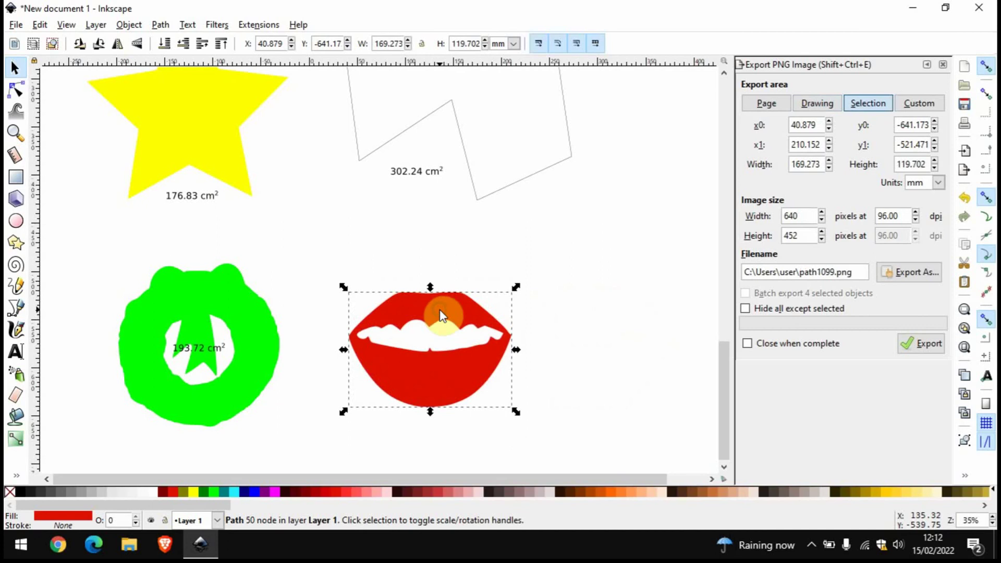
# Draw the first small red rectangle patches over the mouth shape
pyautogui.click(15, 178)
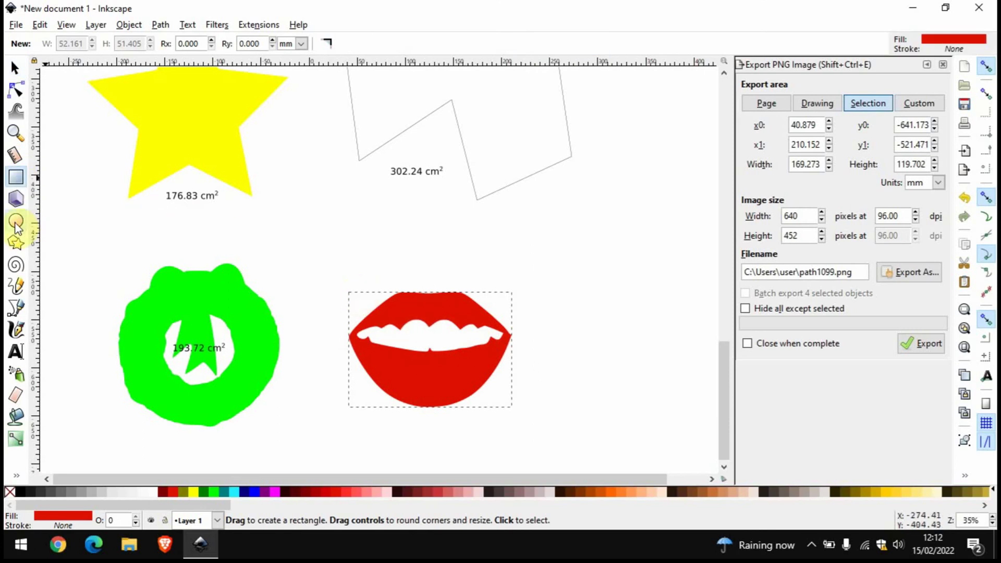
pyautogui.moveTo(398, 334)
pyautogui.mouseDown()
pyautogui.moveTo(397, 320)
pyautogui.moveTo(383, 322)
pyautogui.moveTo(465, 362)
pyautogui.moveTo(493, 360)
pyautogui.mouseUp()
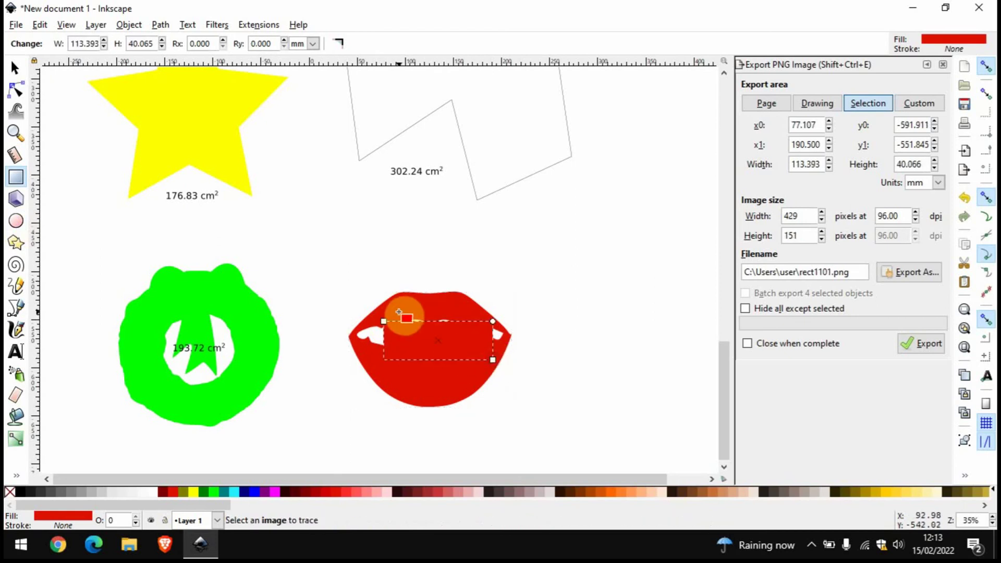
pyautogui.moveTo(405, 316); pyautogui.dragTo(461, 330)
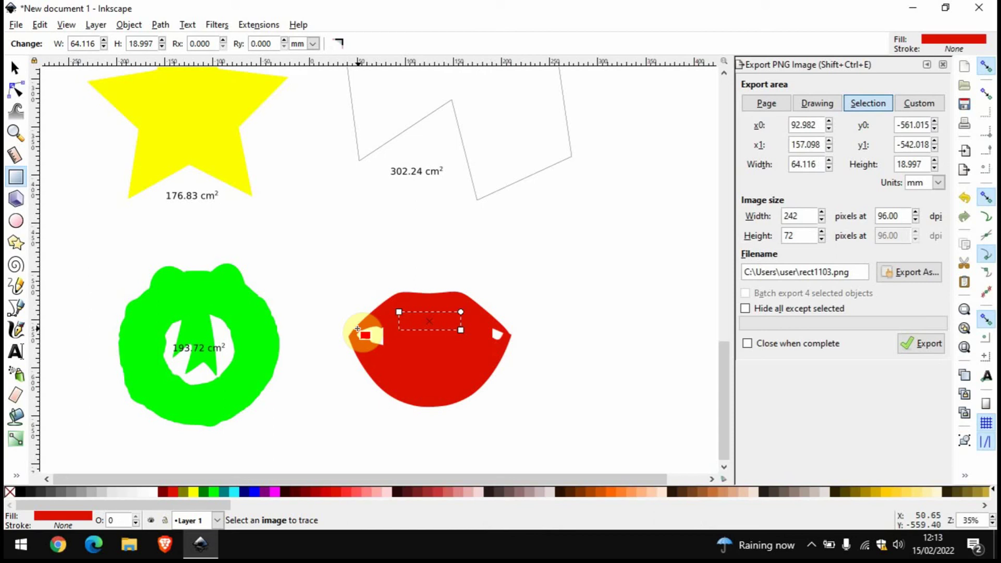
pyautogui.moveTo(361, 335); pyautogui.dragTo(381, 338)
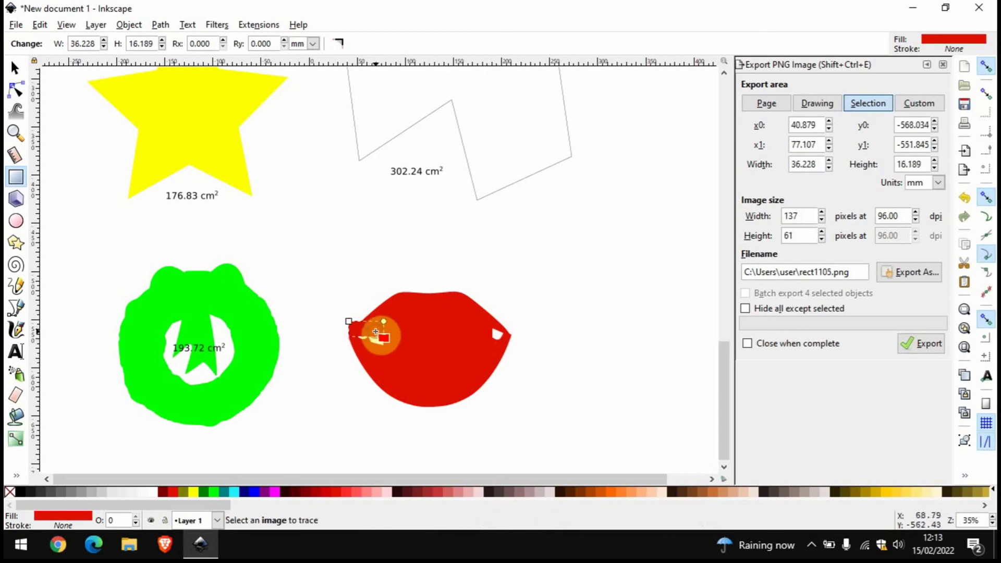
pyautogui.press('Escape')
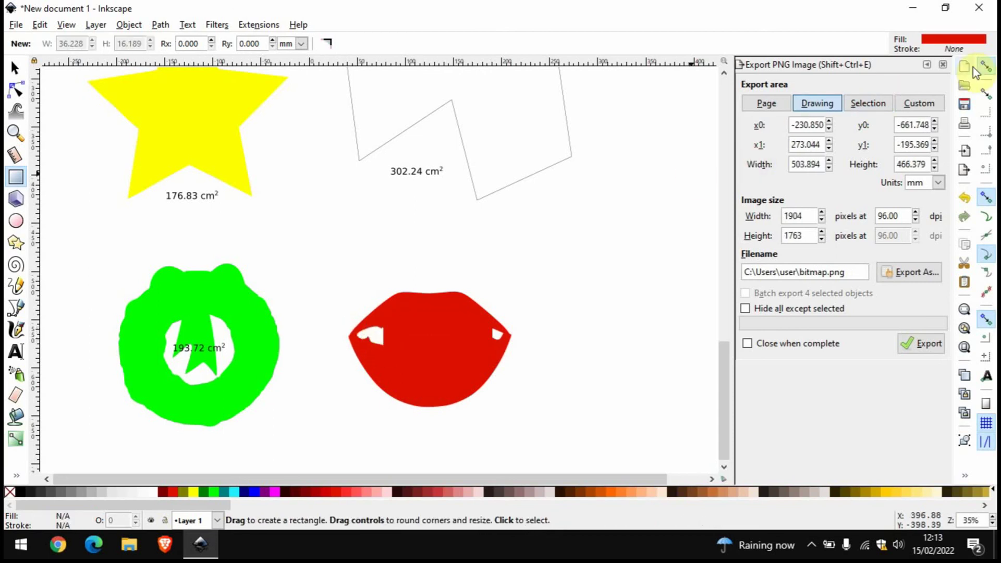
# With snapping toggled off, patch the left and right teeth, then select the whole mouth
pyautogui.click(987, 67)
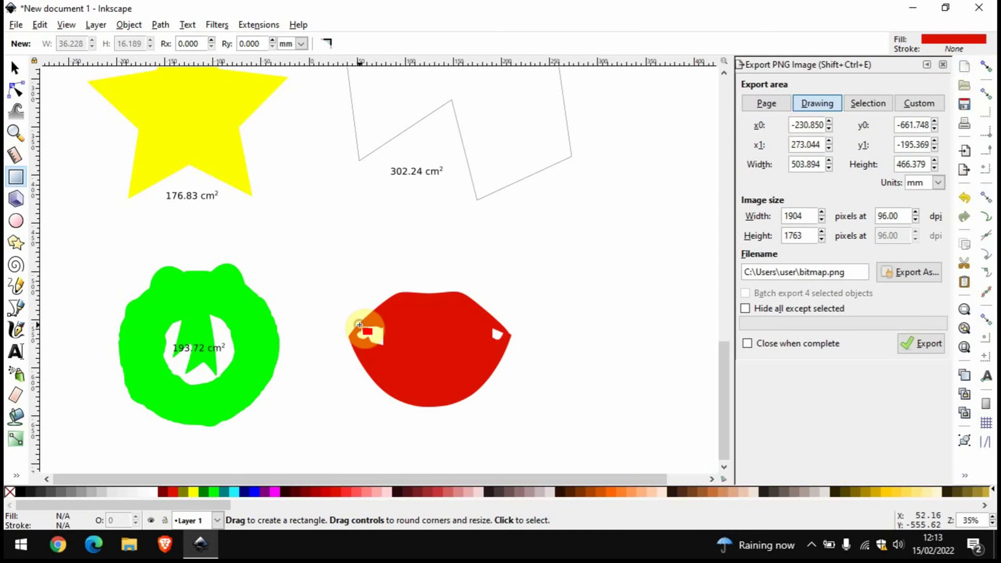
pyautogui.moveTo(360, 325); pyautogui.dragTo(391, 350)
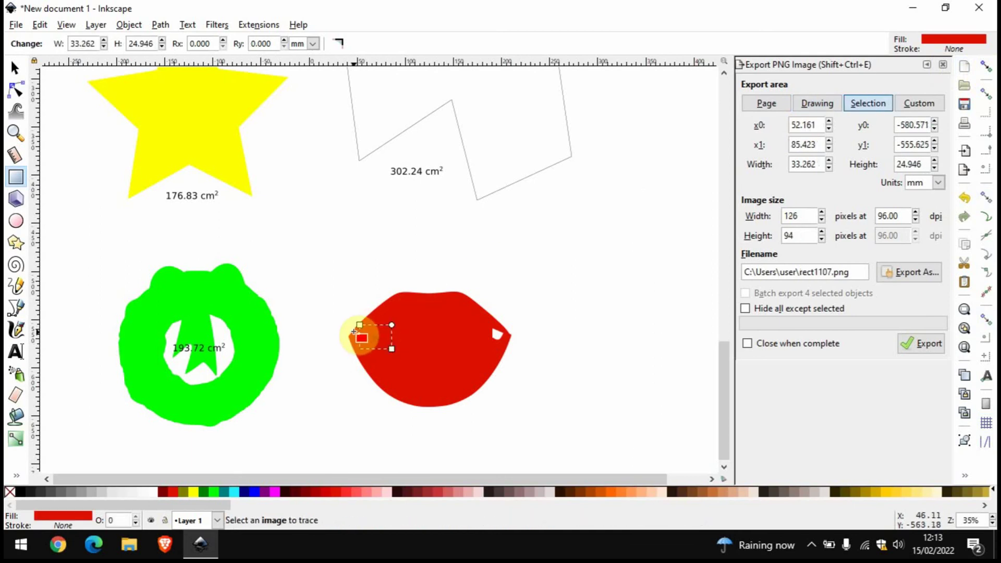
pyautogui.moveTo(355, 330); pyautogui.dragTo(367, 344)
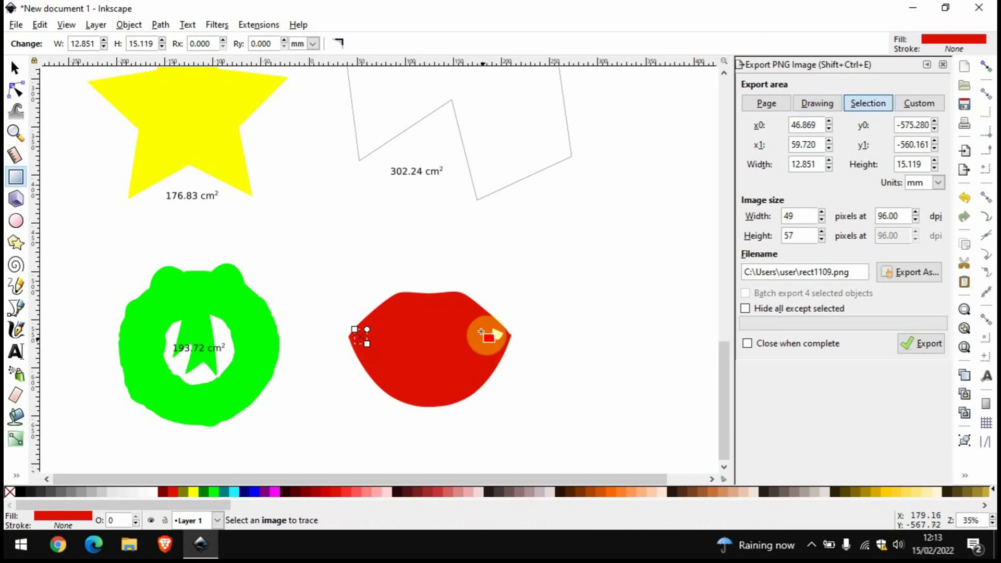
pyautogui.moveTo(483, 329); pyautogui.dragTo(506, 342)
pyautogui.click(15, 68)
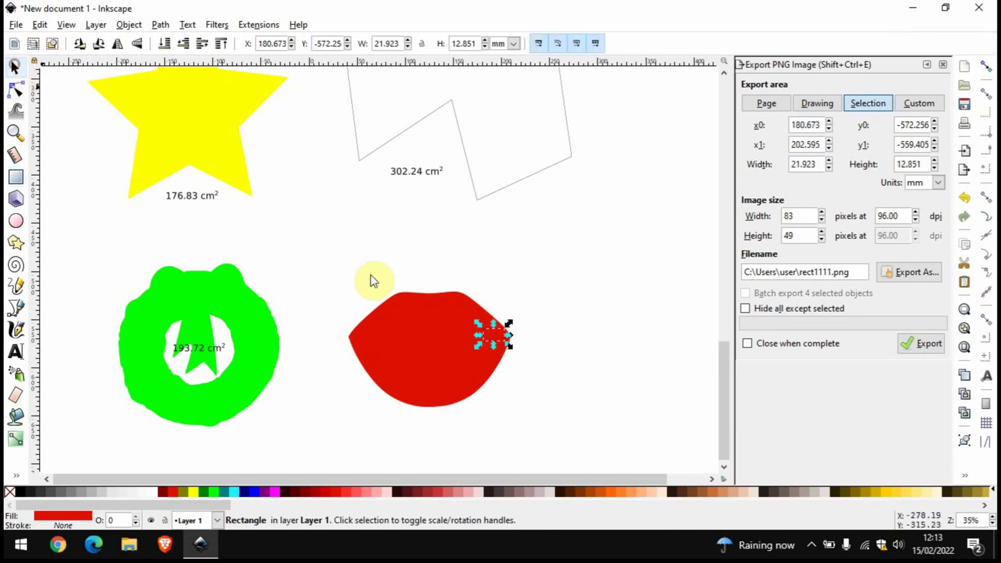
pyautogui.click(600, 267)
pyautogui.moveTo(605, 246)
pyautogui.mouseDown()
pyautogui.moveTo(353, 406)
pyautogui.moveTo(309, 459)
pyautogui.mouseUp()
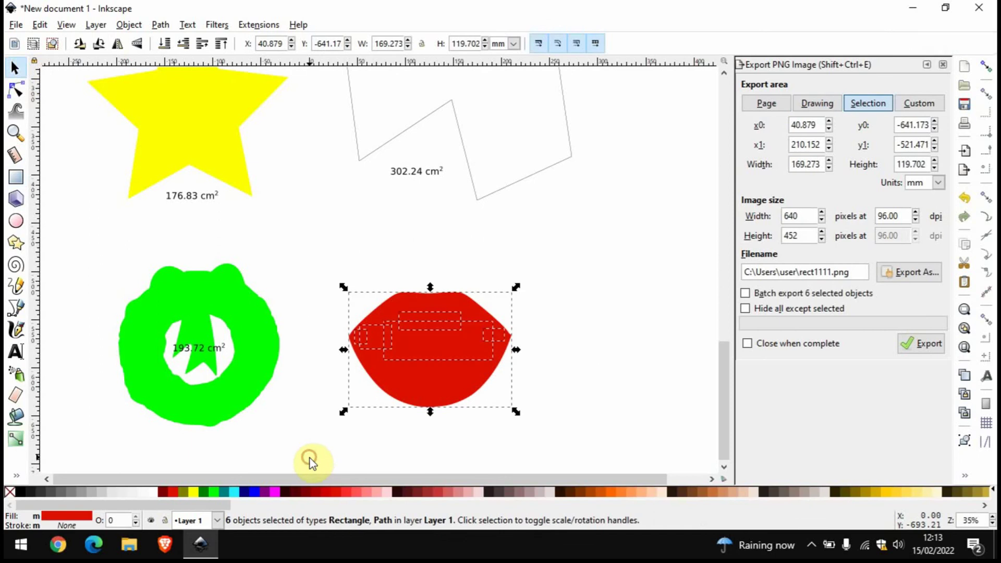
# Group the mouth shape with its patches, fill the group maroon and nudge it left
pyautogui.click(129, 25)
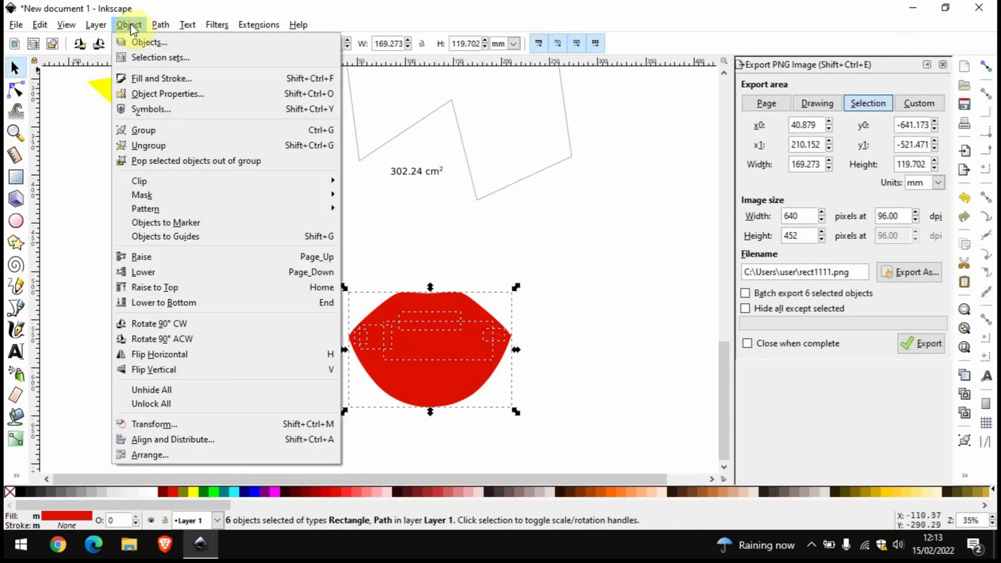
pyautogui.click(157, 134)
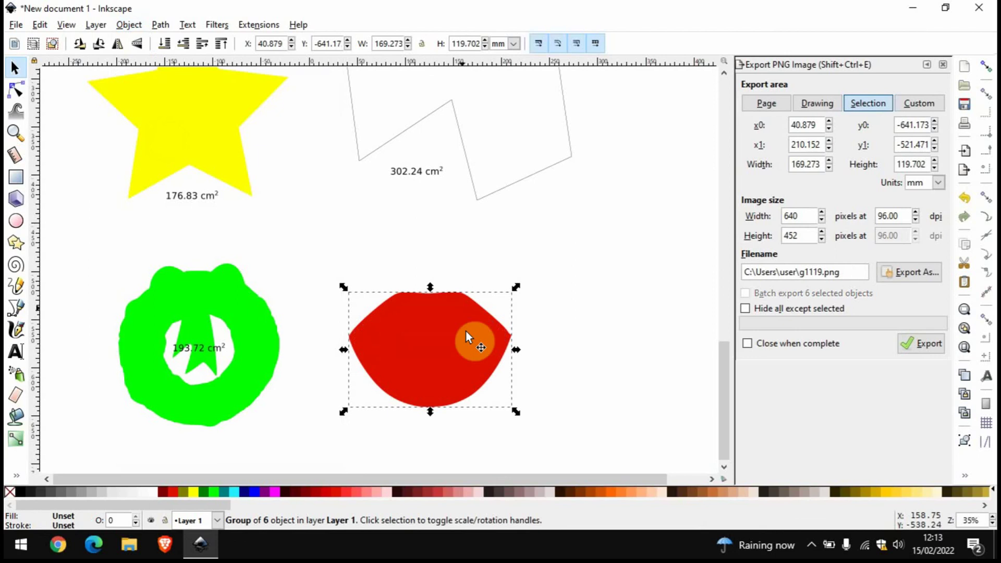
pyautogui.click(16, 418)
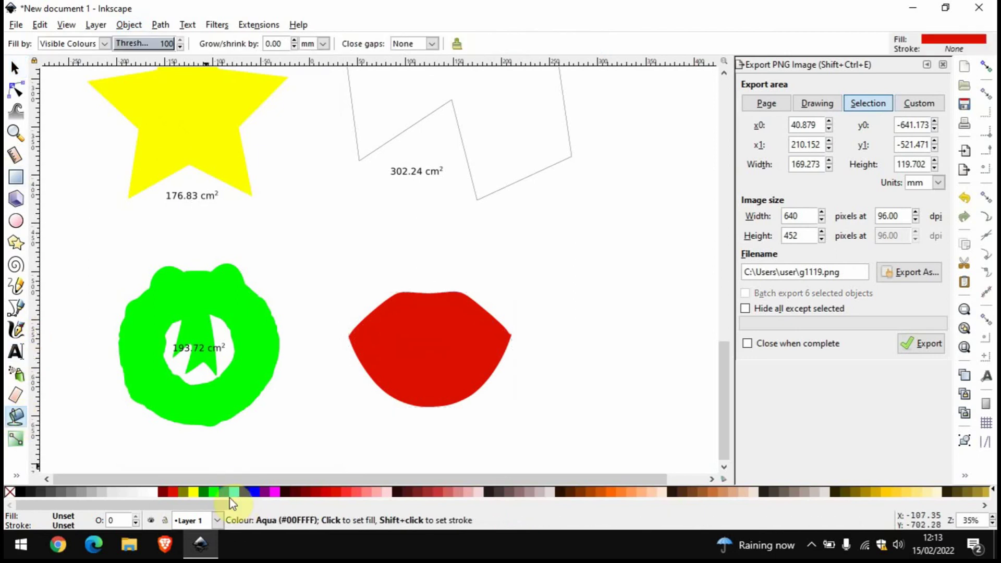
pyautogui.click(163, 493)
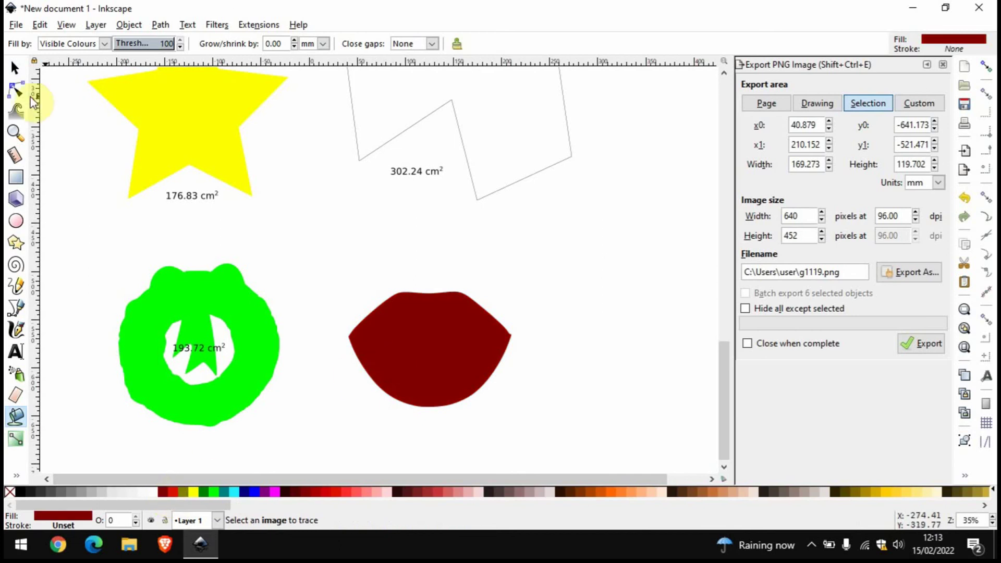
pyautogui.click(15, 70)
pyautogui.moveTo(441, 349); pyautogui.dragTo(406, 349)
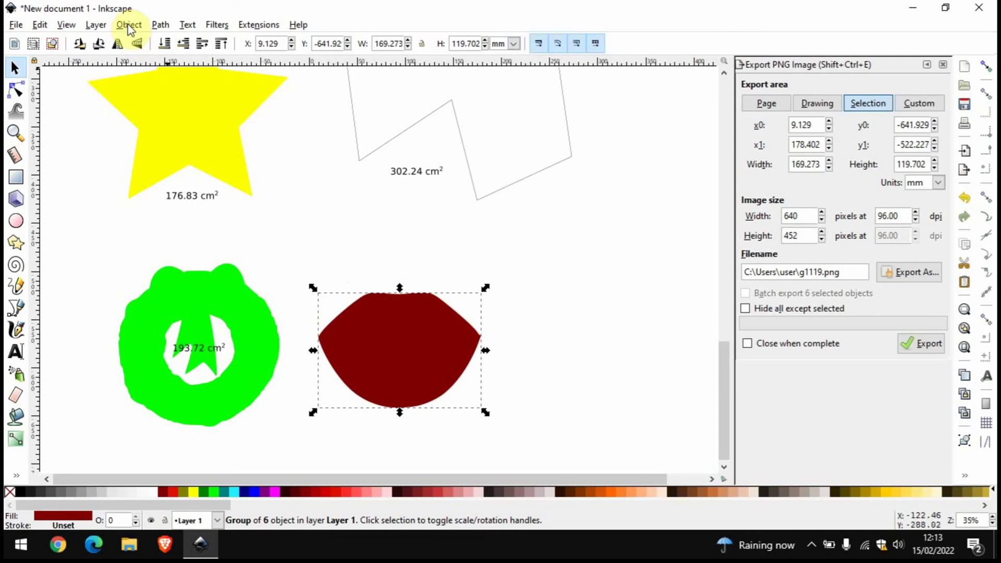
pyautogui.click(160, 26)
pyautogui.click(175, 41)
pyautogui.click(258, 24)
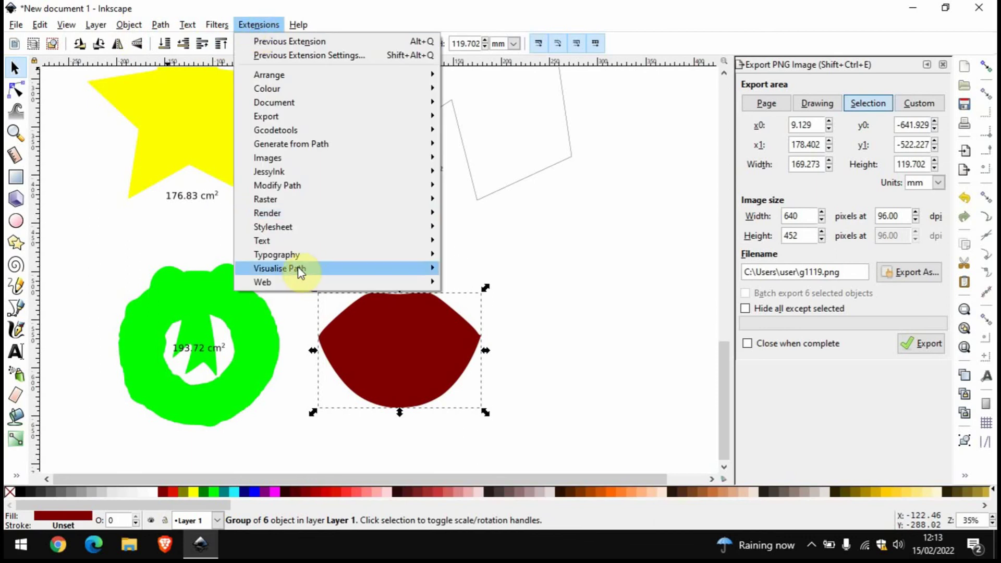
pyautogui.moveTo(300, 271)
pyautogui.click(488, 295)
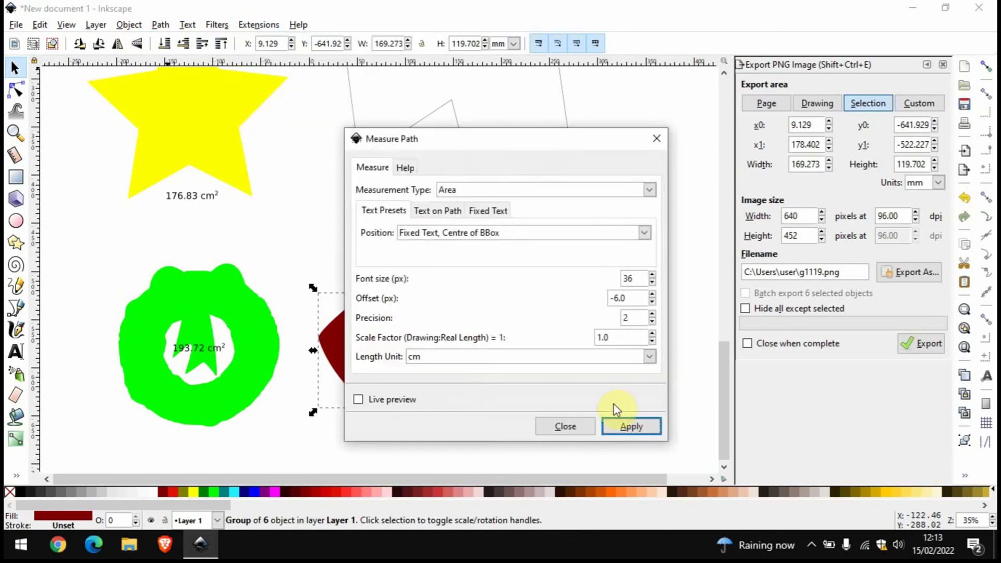
pyautogui.click(630, 425)
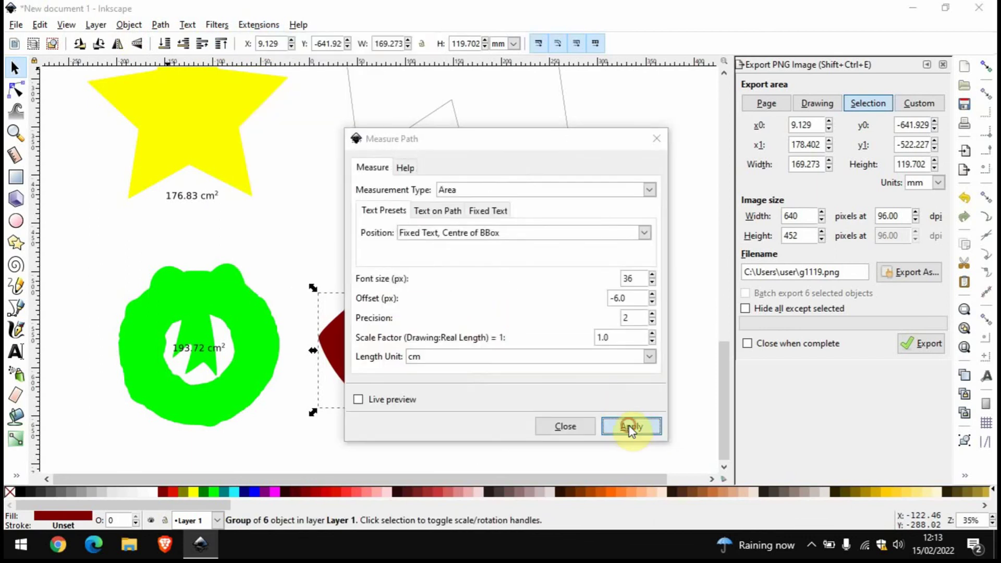
pyautogui.click(657, 137)
pyautogui.click(479, 227)
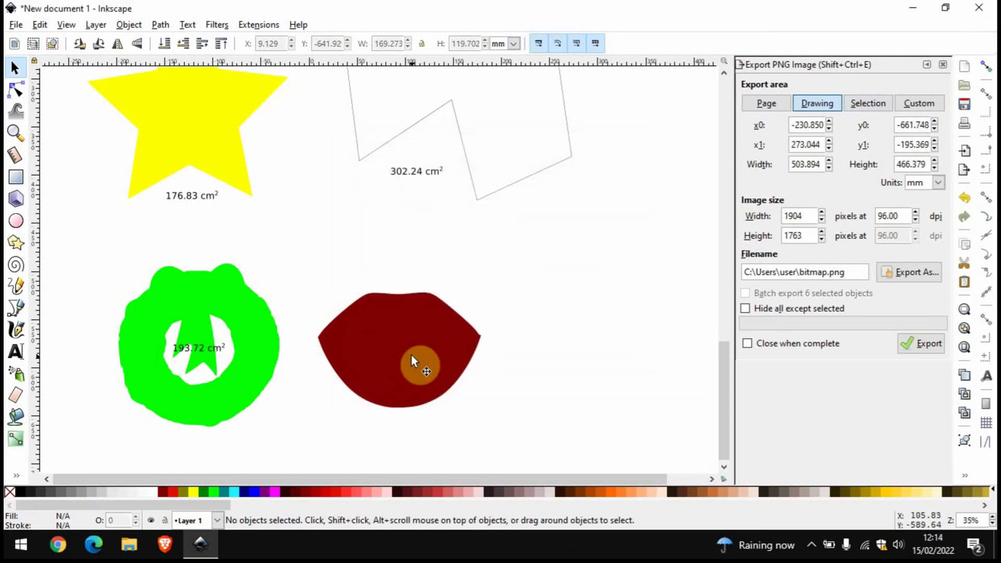
# Fill the maroon outline with navy, delete the maroon group and move the navy shape into its place
pyautogui.click(18, 418)
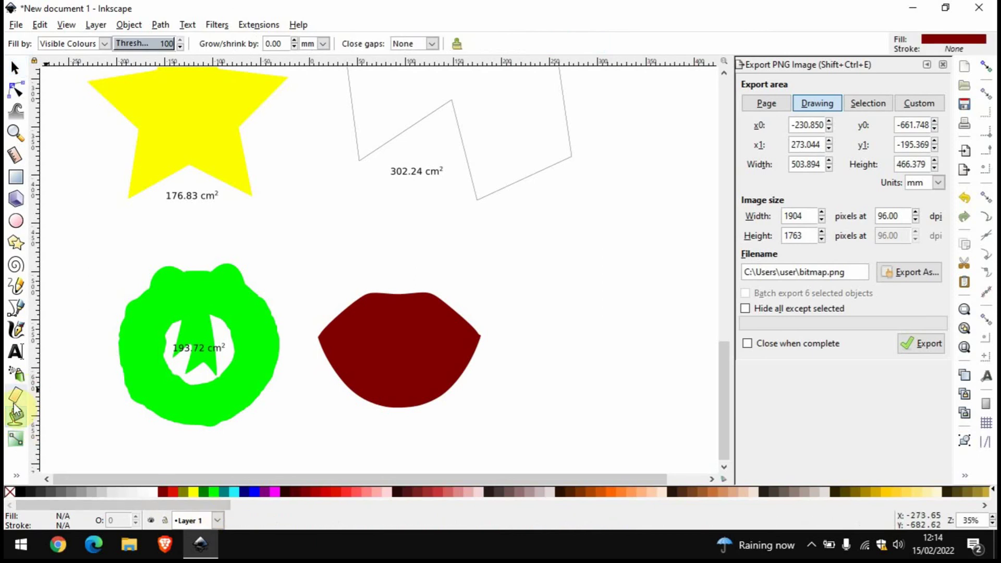
pyautogui.click(245, 492)
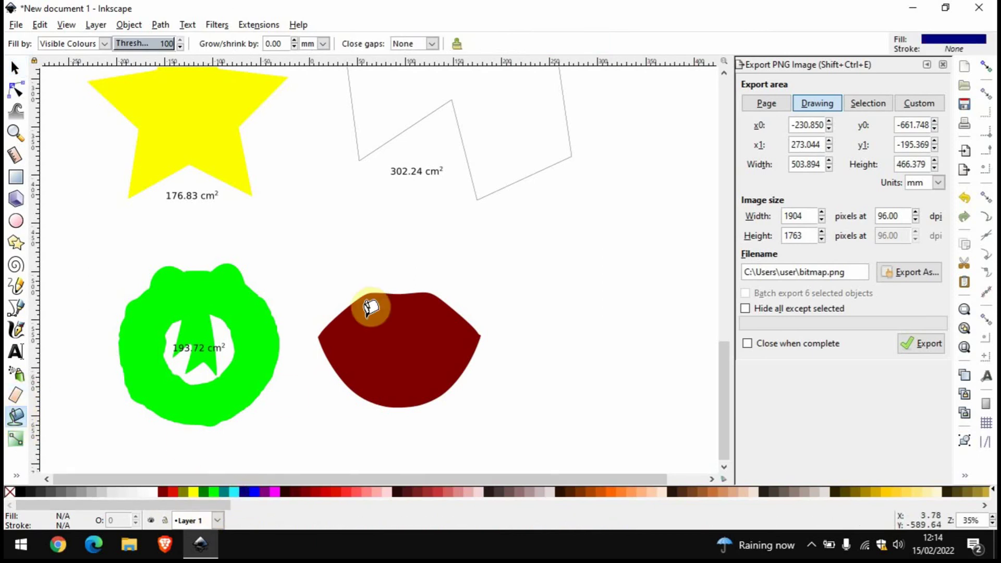
pyautogui.click(412, 325)
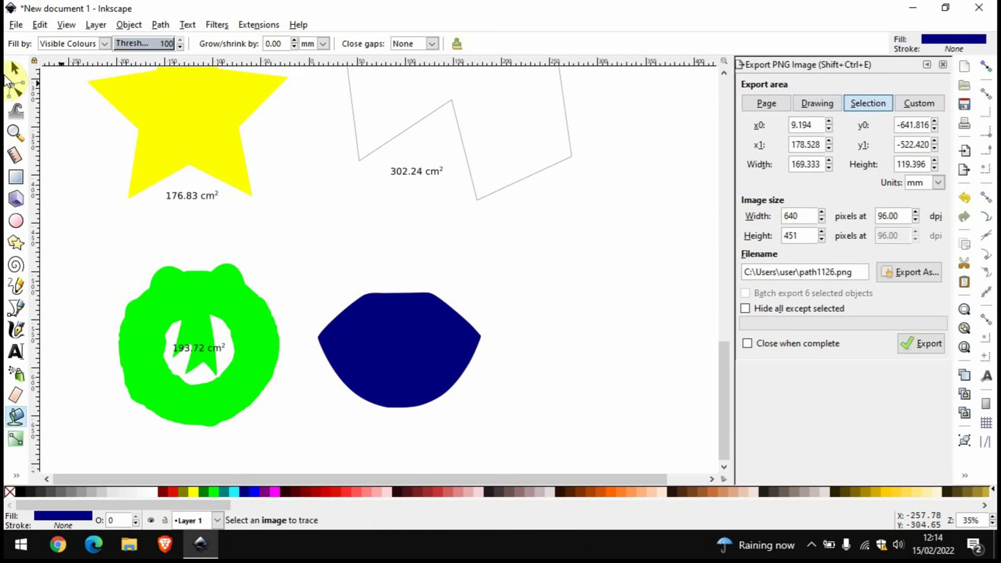
pyautogui.click(13, 68)
pyautogui.moveTo(398, 326); pyautogui.dragTo(564, 353)
pyautogui.click(394, 336)
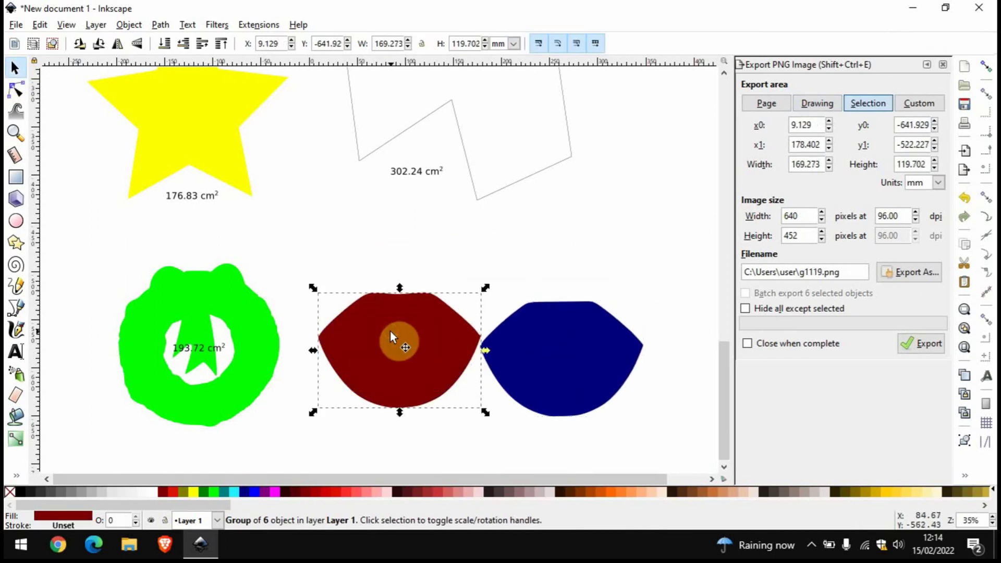
pyautogui.press('Delete')
pyautogui.moveTo(577, 354); pyautogui.dragTo(449, 350)
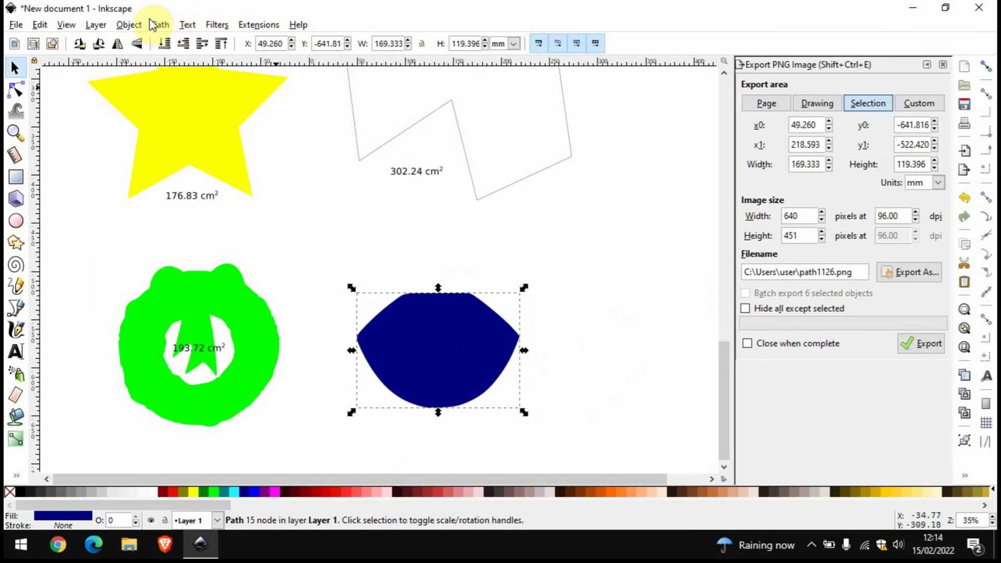
# Convert the navy mouth shape to a path and measure its area in cm² with Measure Path
pyautogui.click(162, 26)
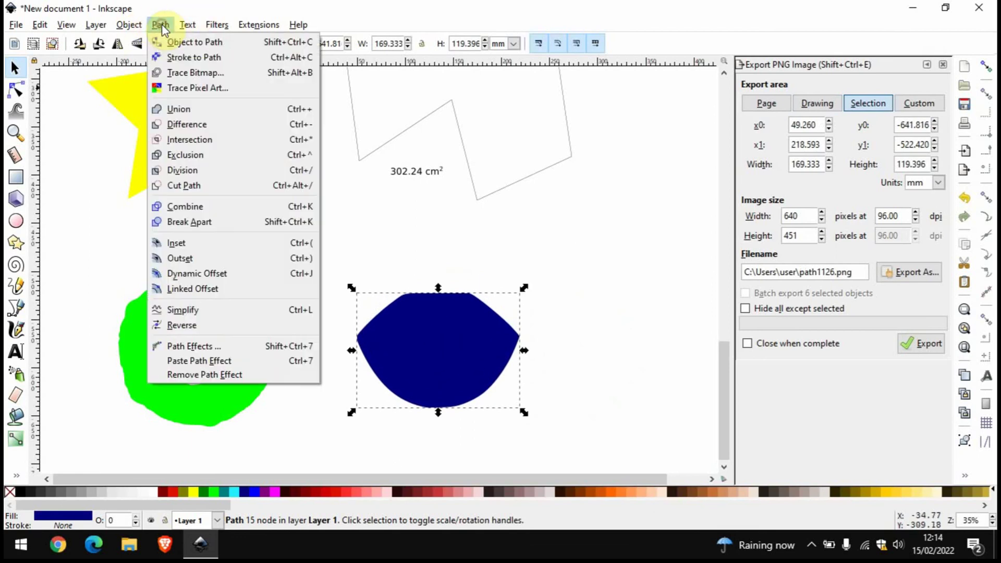
pyautogui.click(200, 42)
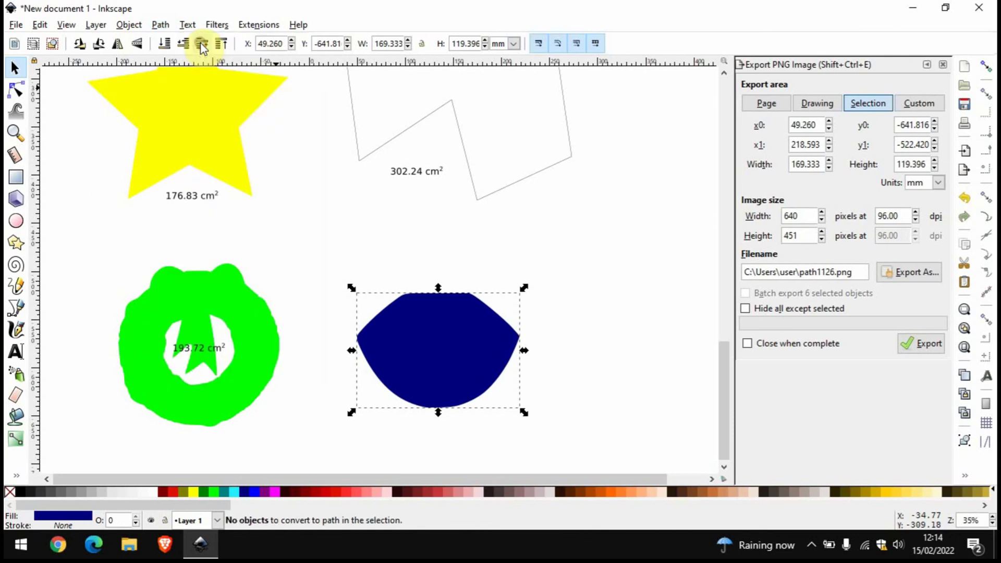
pyautogui.click(257, 25)
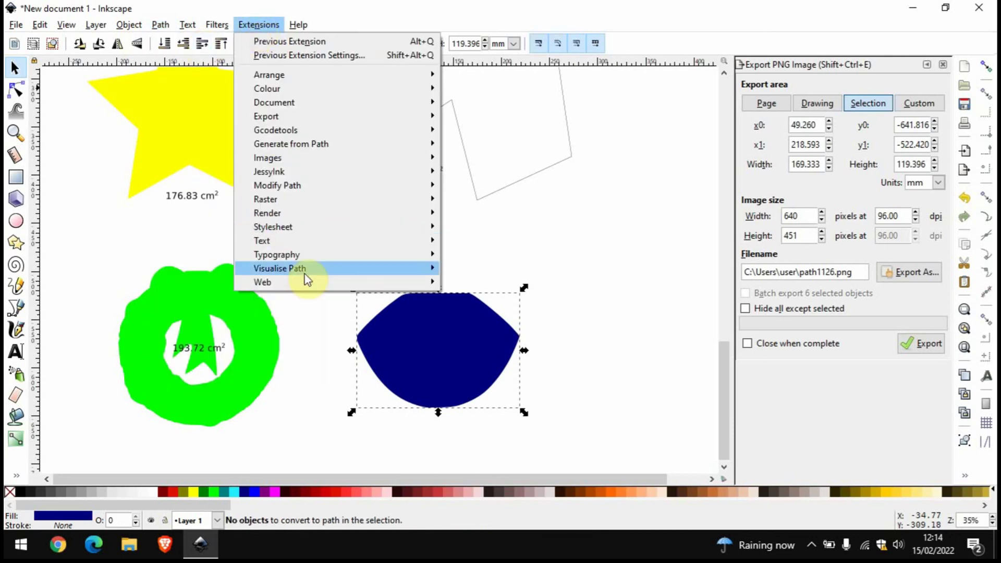
pyautogui.moveTo(306, 277)
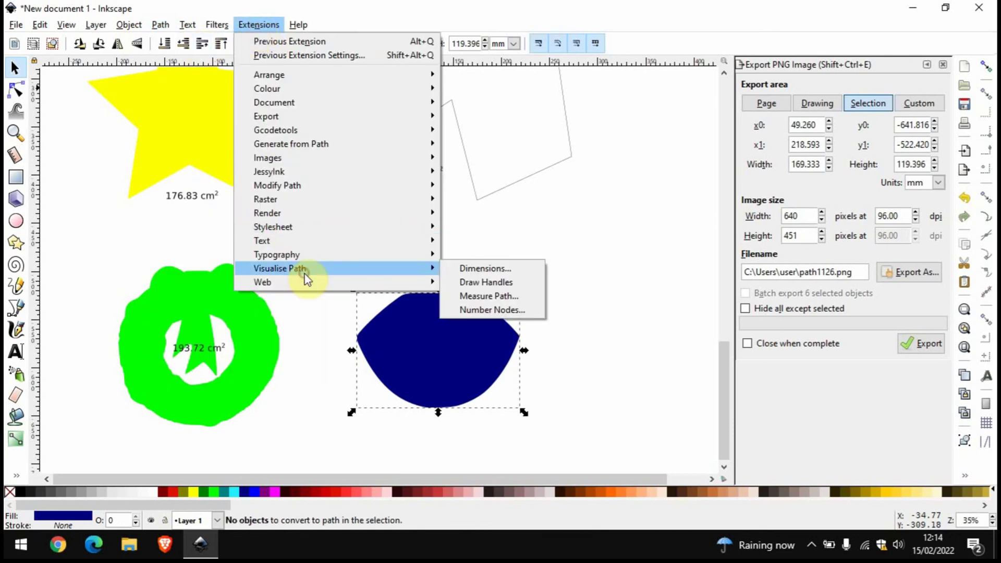
pyautogui.click(490, 297)
pyautogui.click(650, 427)
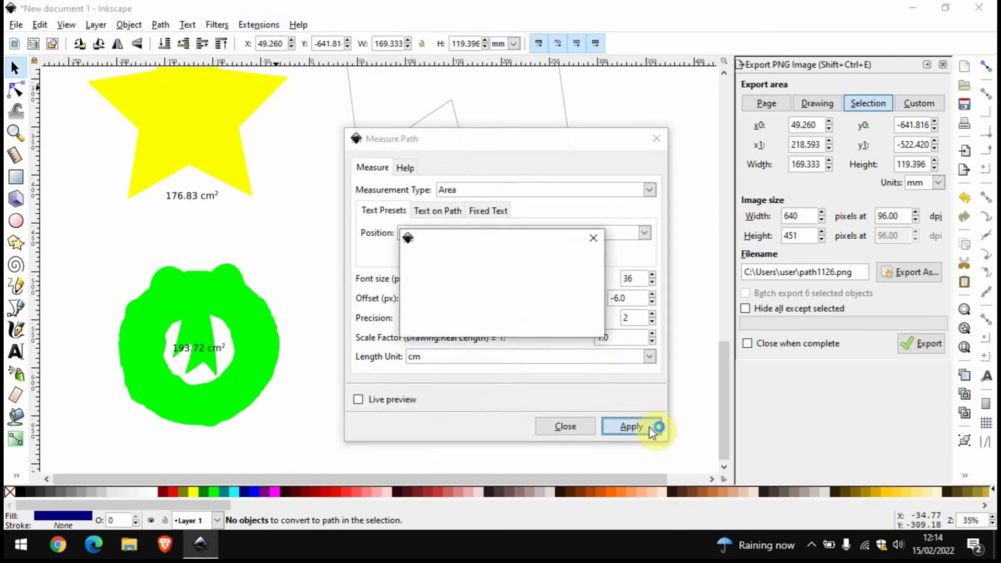
pyautogui.click(656, 139)
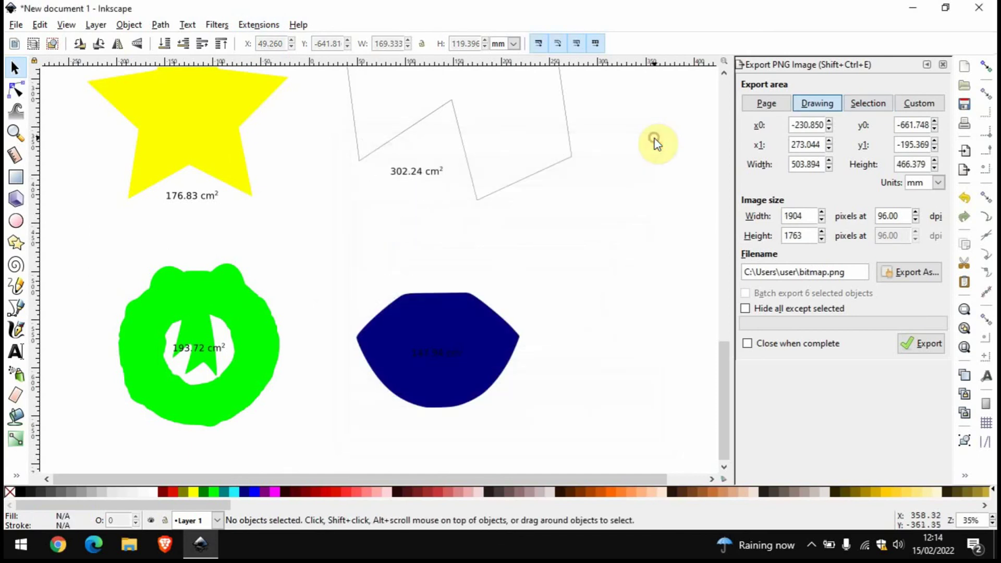
# Move the 147.94 cm² area label to just below the navy shape
pyautogui.click(437, 353)
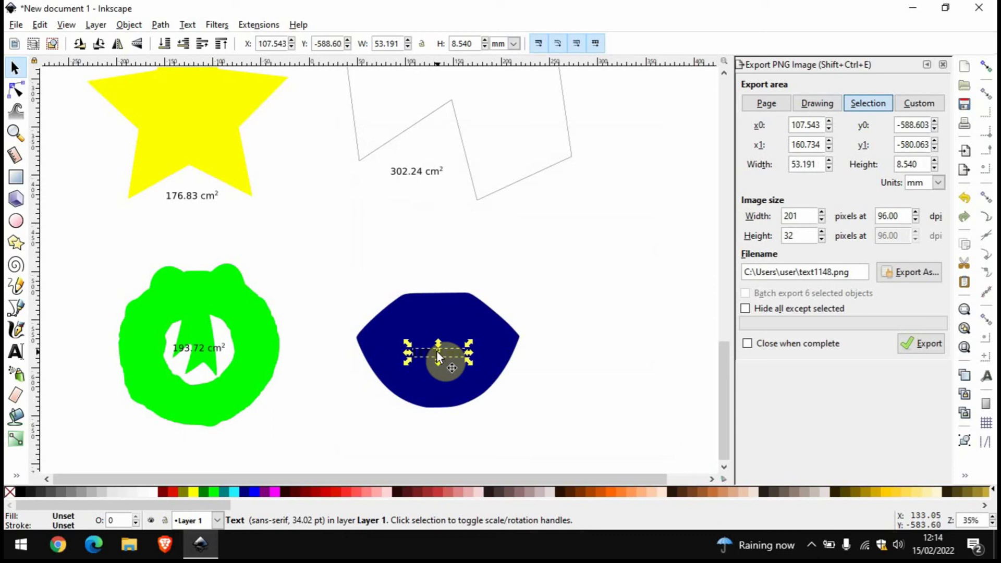
pyautogui.moveTo(447, 355); pyautogui.dragTo(452, 437)
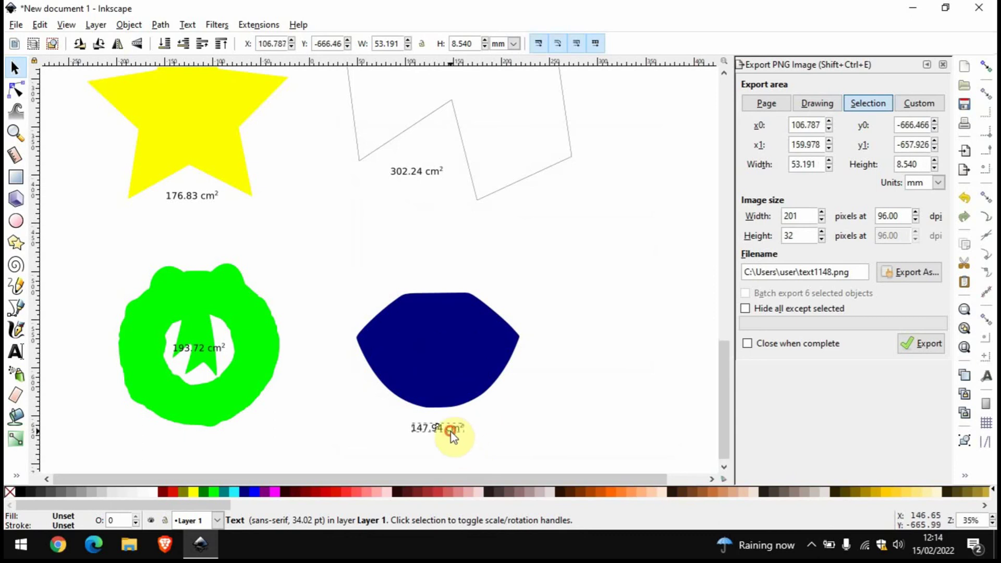
pyautogui.click(604, 312)
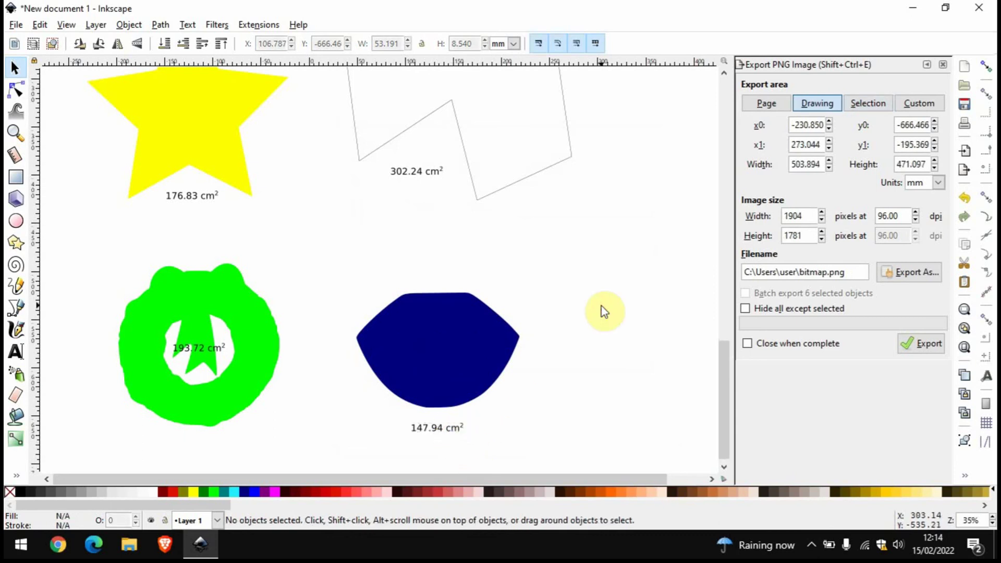